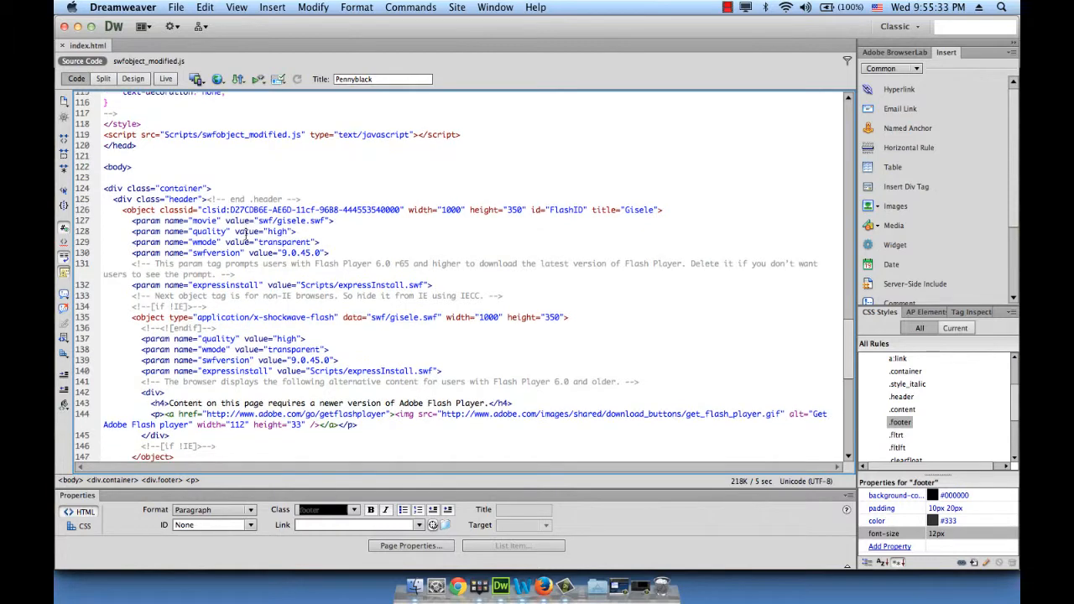
Step: Insert a horizontal Spry Menu Bar on a new line between the header div and the content div in the code
scroll(246, 235, down, 5)
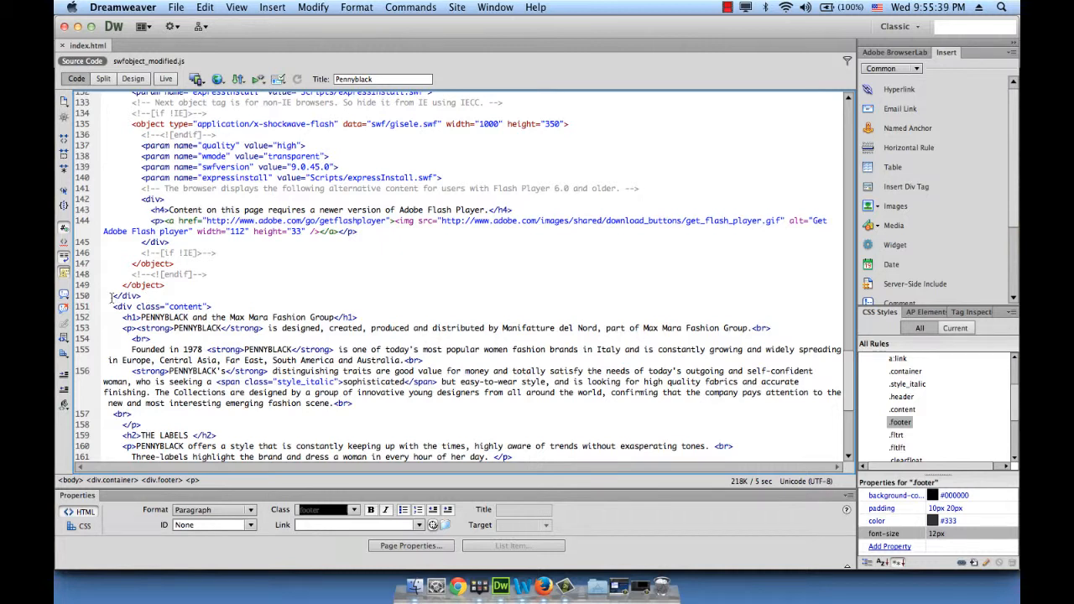
click(158, 295)
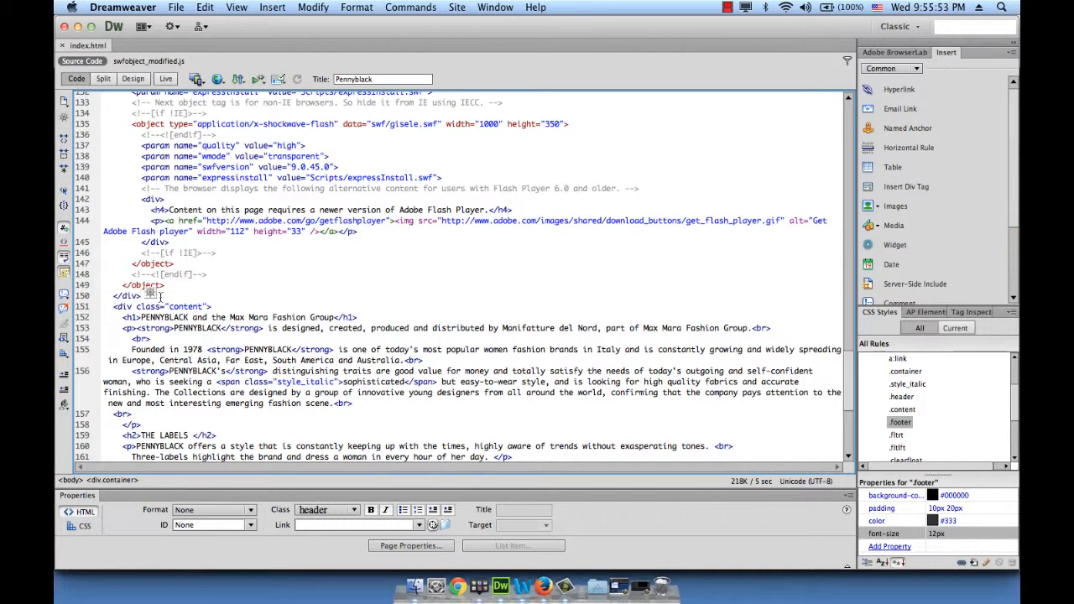
key(Return)
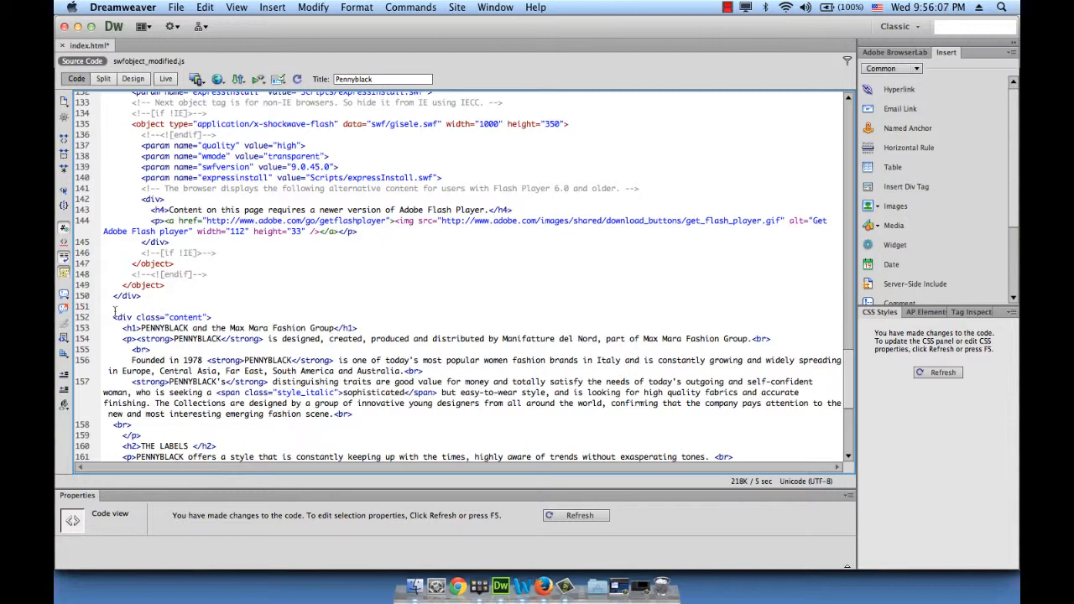
click(918, 69)
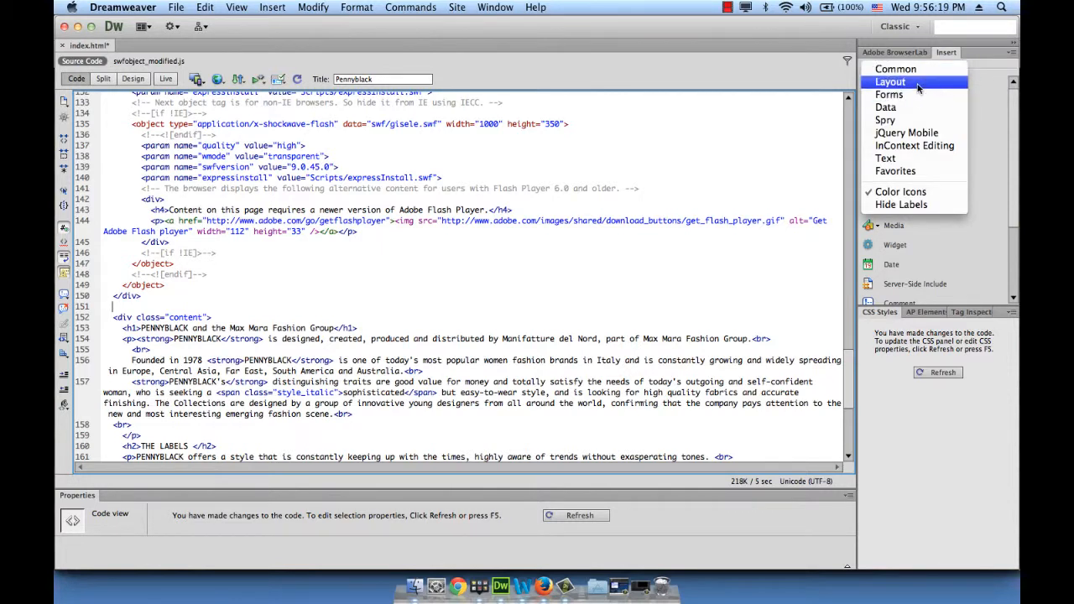
click(917, 83)
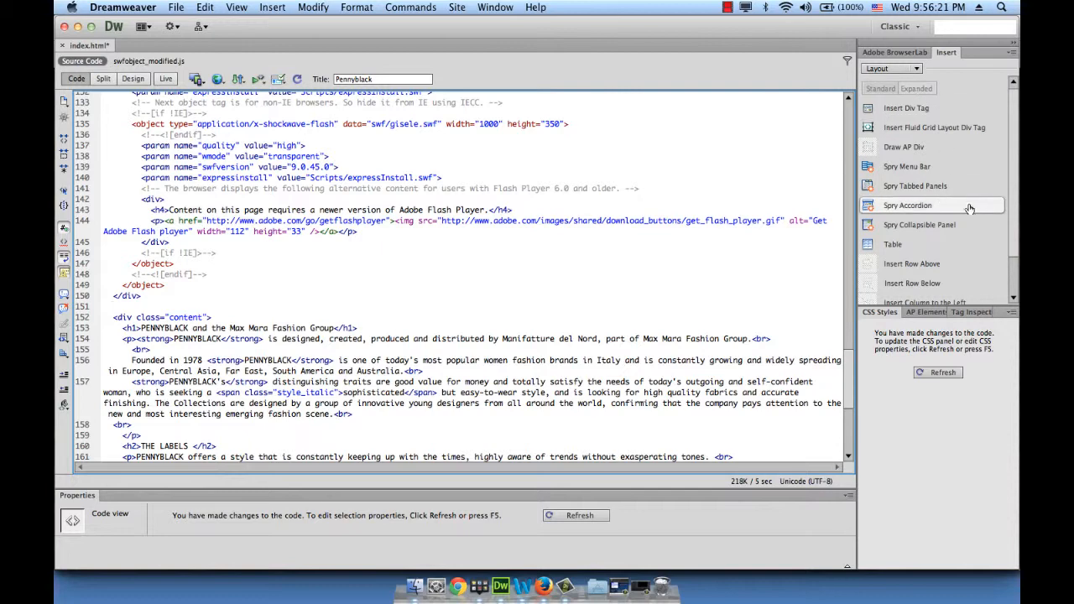
click(933, 170)
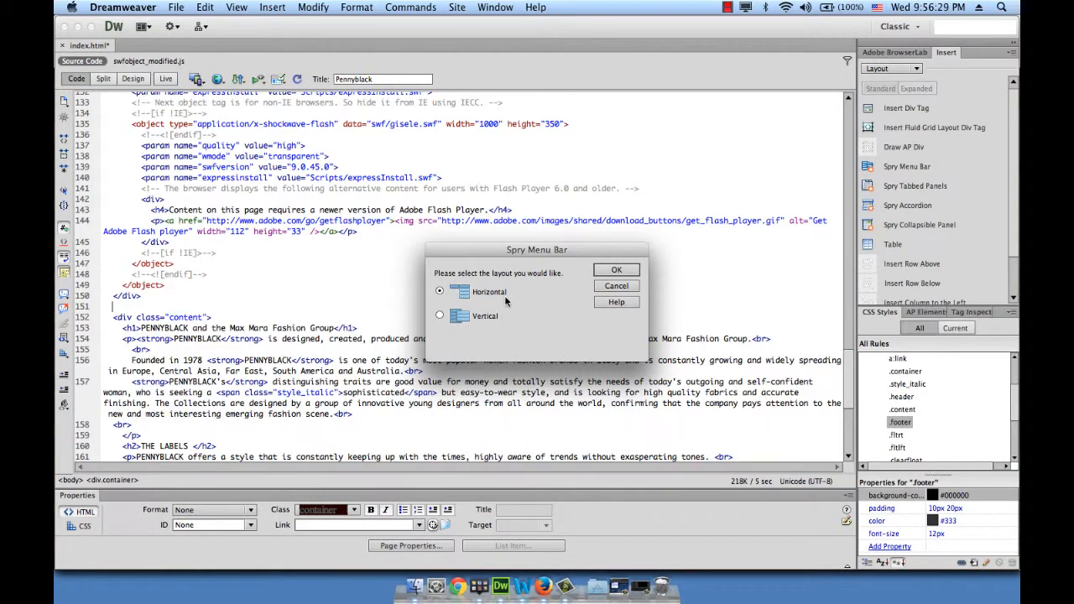
click(616, 269)
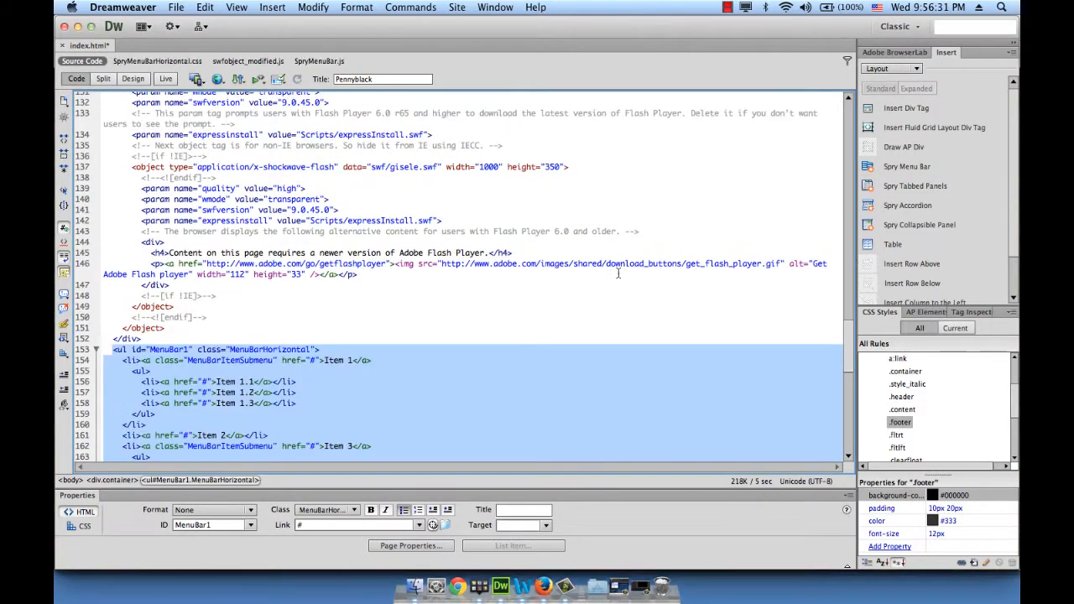
scroll(546, 257, down, 5)
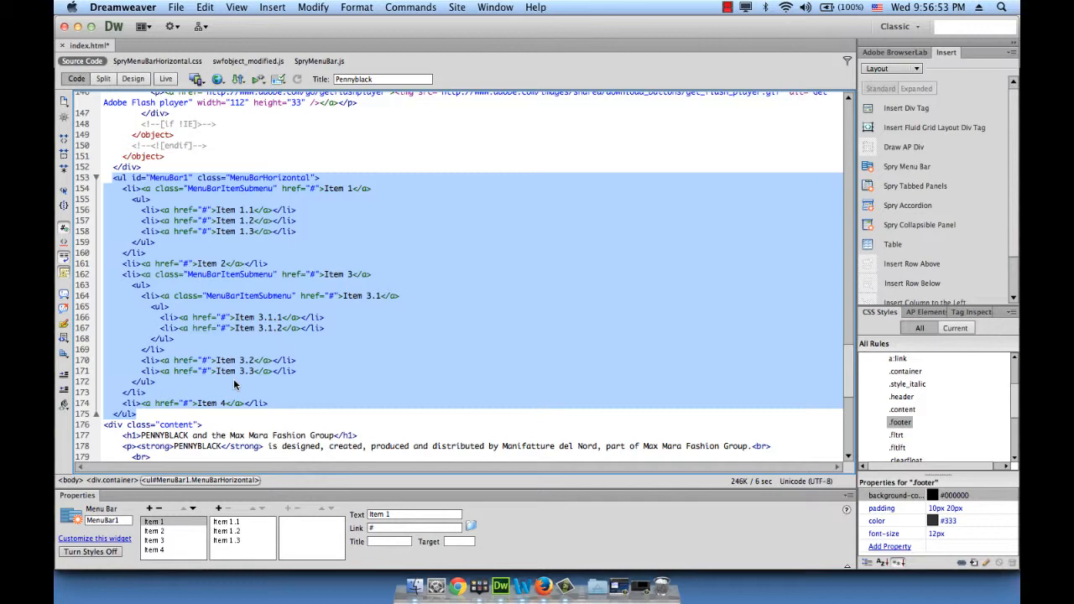
Step: In Design view, remove the submenu items Item 1.1, Item 1.2 and Item 1.3 from the menu bar's Item 1
click(139, 80)
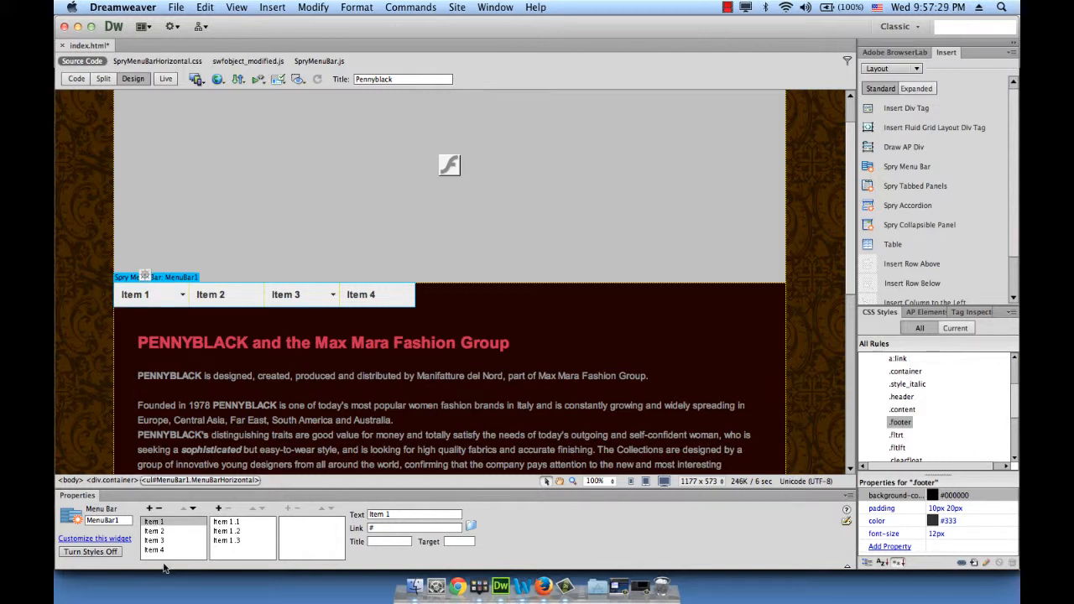
click(155, 531)
click(158, 541)
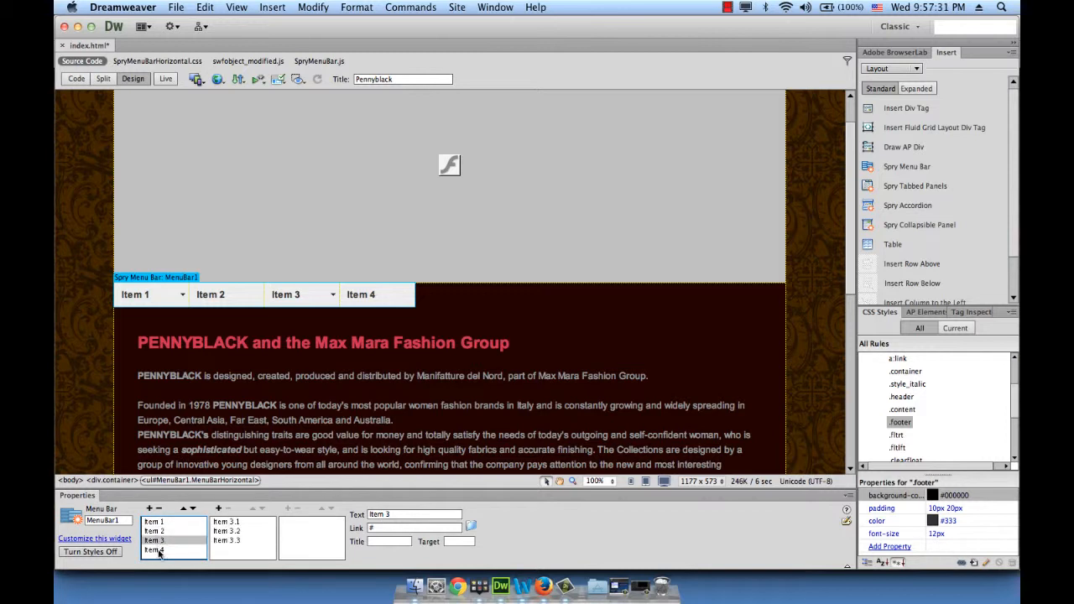
click(157, 522)
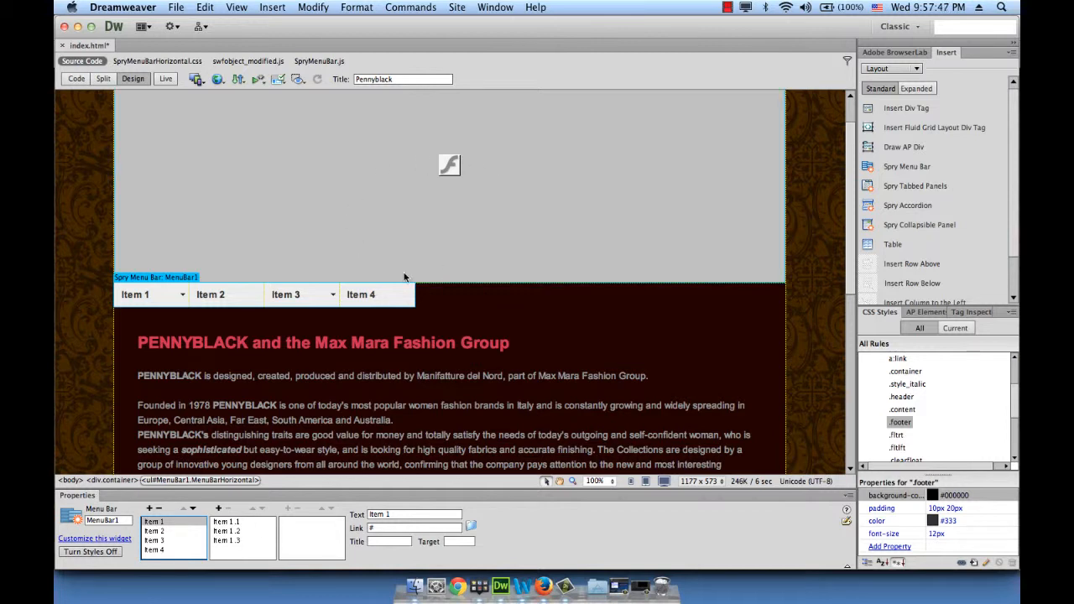
click(226, 524)
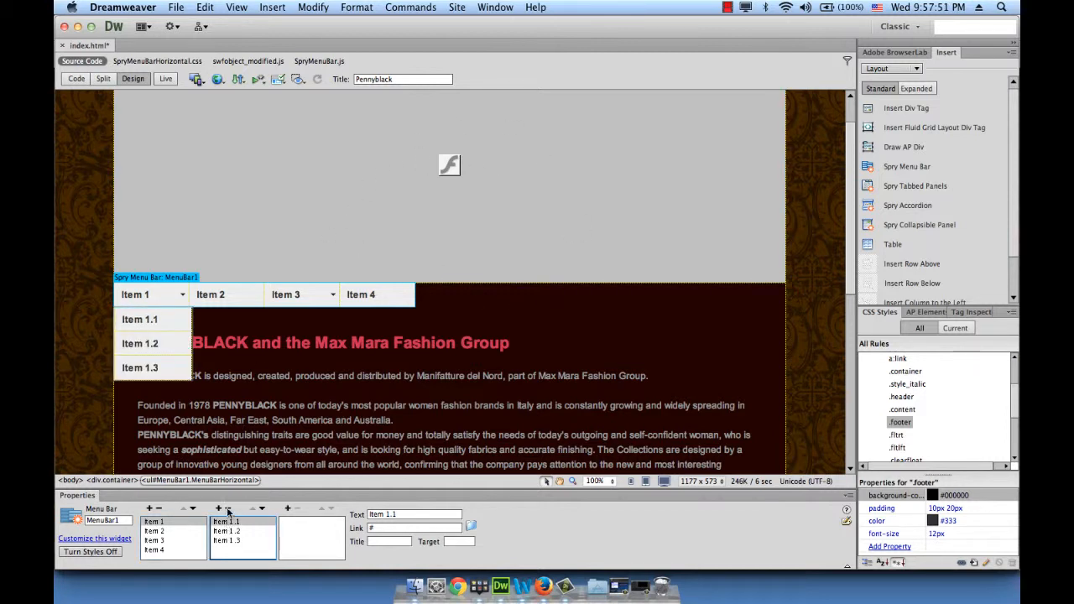
click(229, 509)
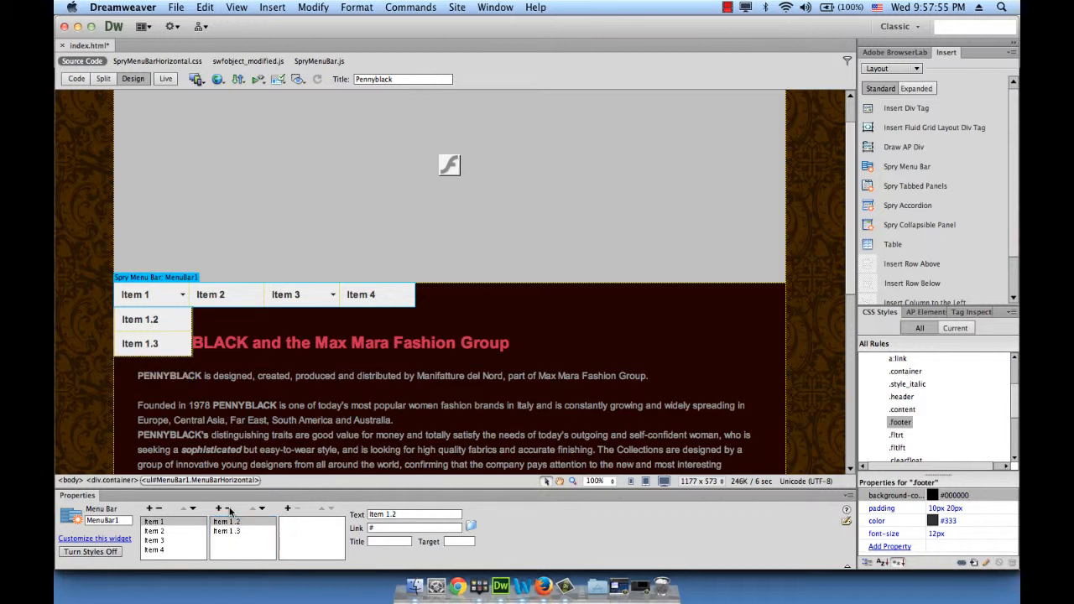
click(229, 509)
click(229, 509)
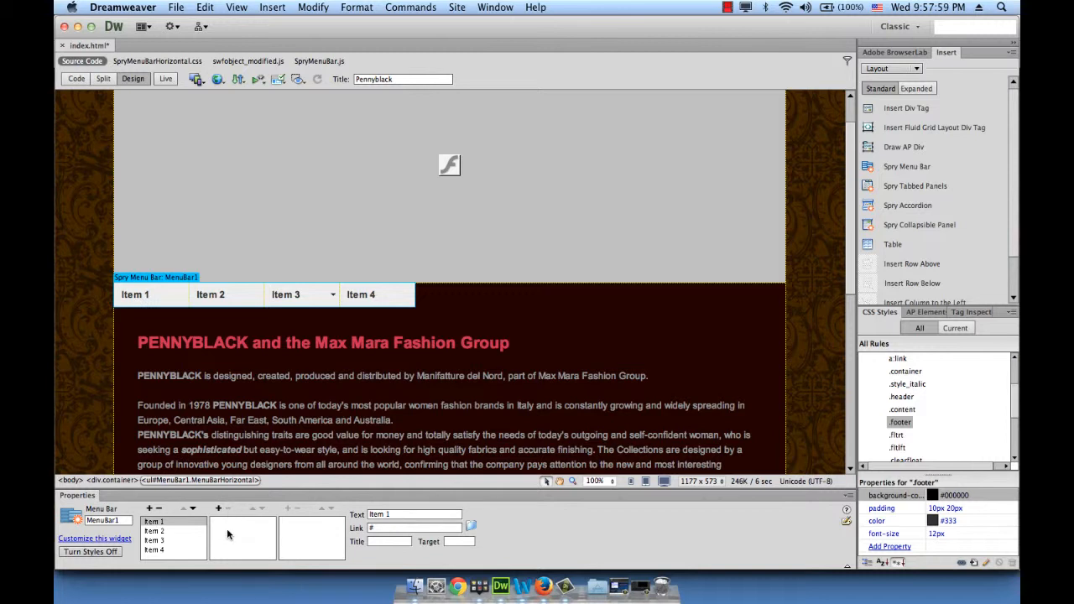
Step: Rename the menu bar's first item as HOME and link it to index.html
click(398, 514)
text(HOME)
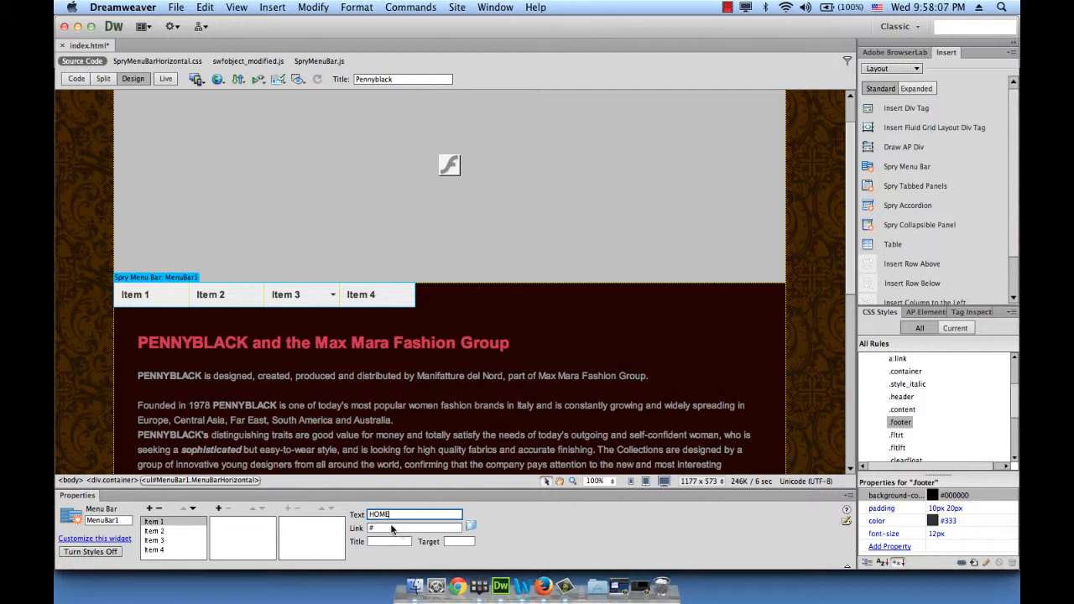
click(391, 529)
text(index)
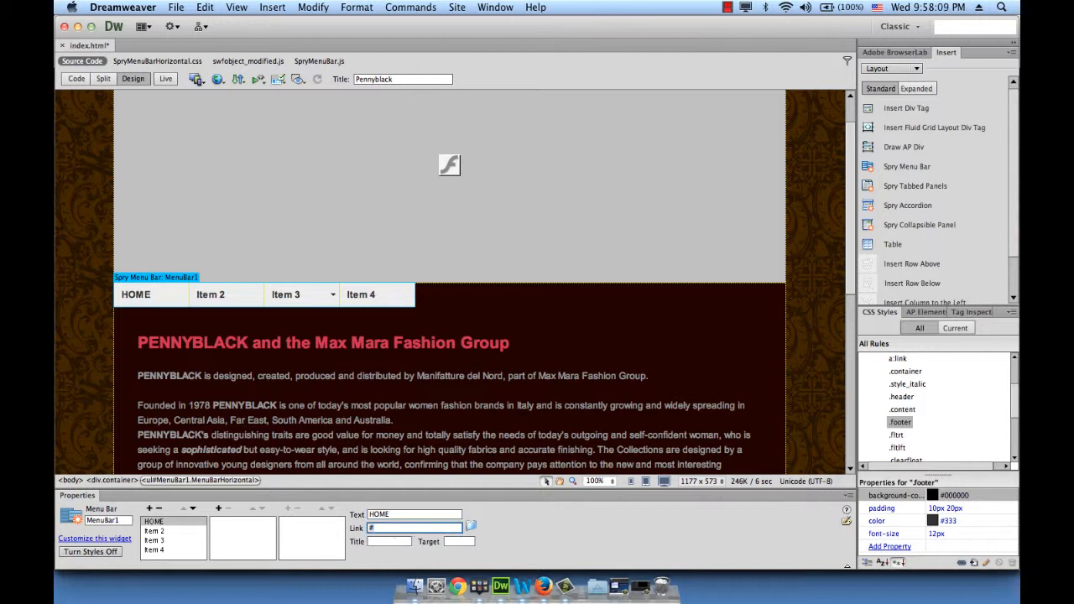
text(.html)
Step: Rename menu Item 2 as ABOUT US and link it to about.html
click(178, 532)
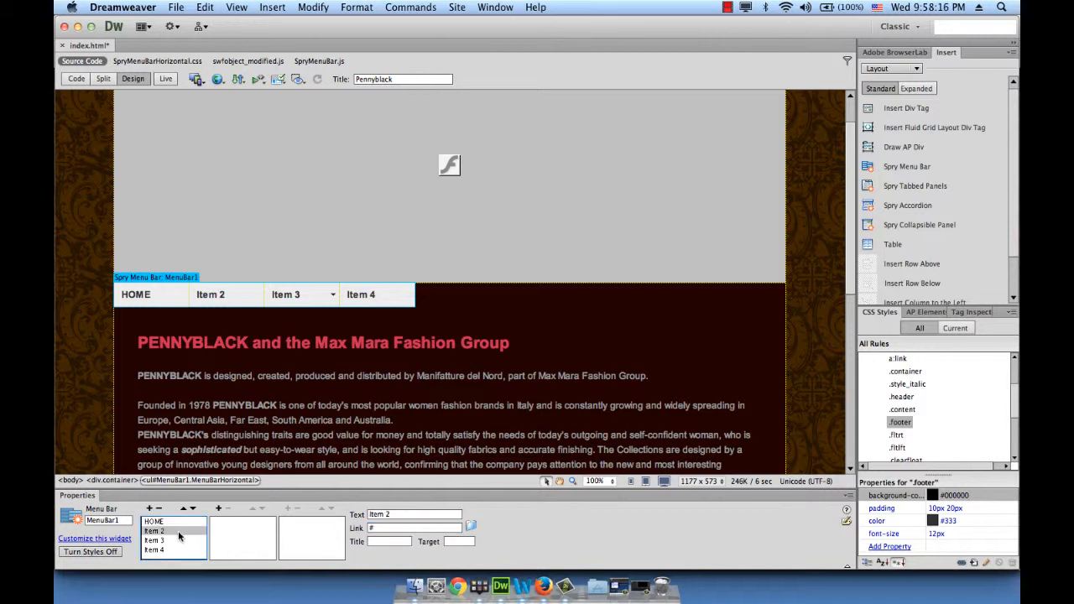
triple_click(410, 516)
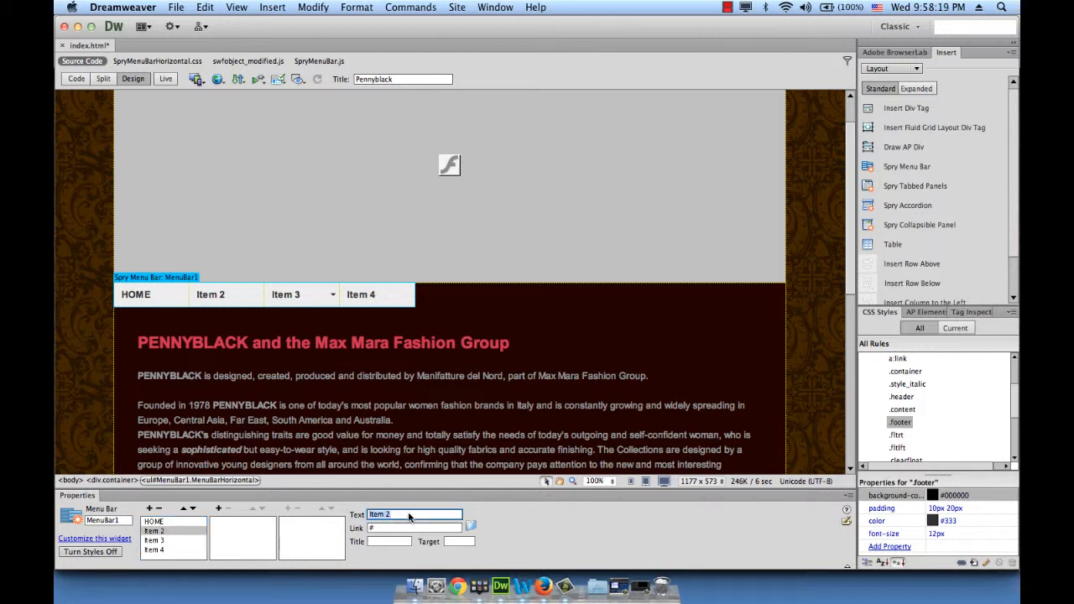
text(ABOUT US)
click(397, 528)
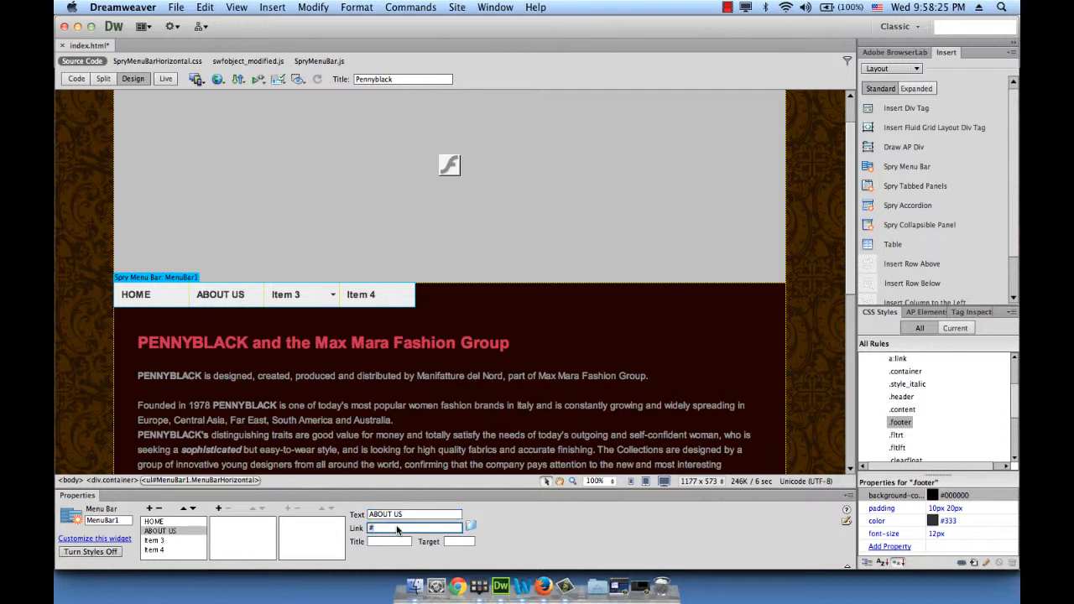
text(about.html)
Step: Under menu Item 3, remove both third-level items of Item 3.1 and delete submenu Item 3.3
click(164, 540)
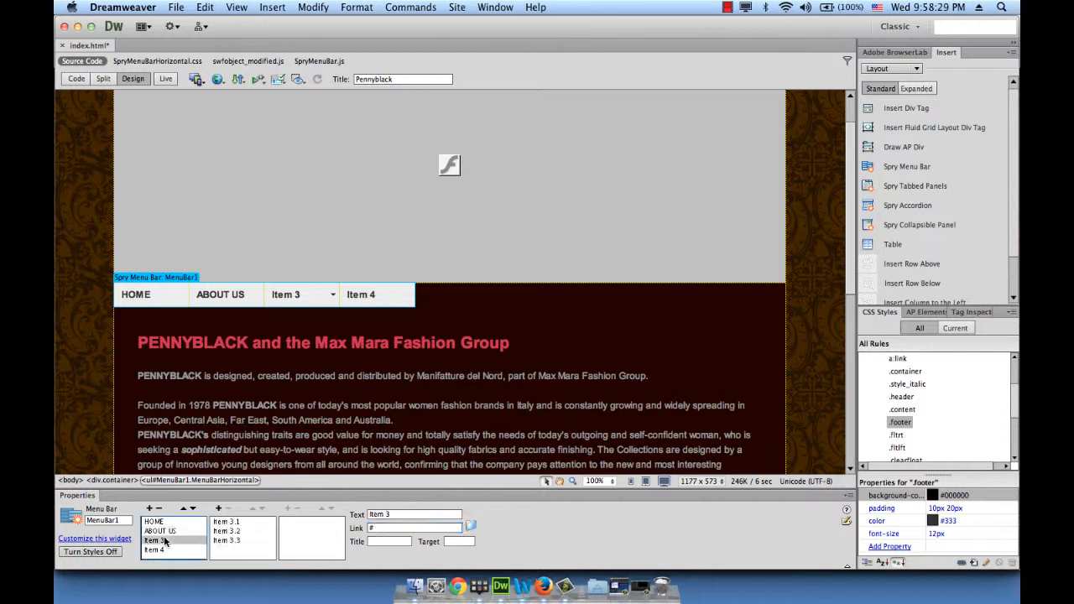
click(229, 522)
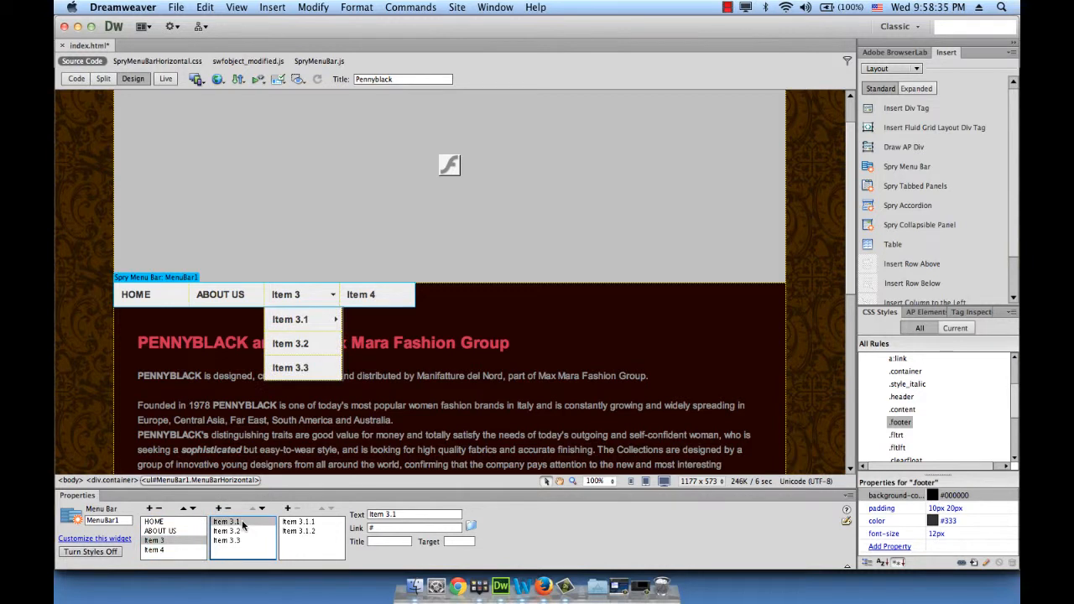
click(310, 522)
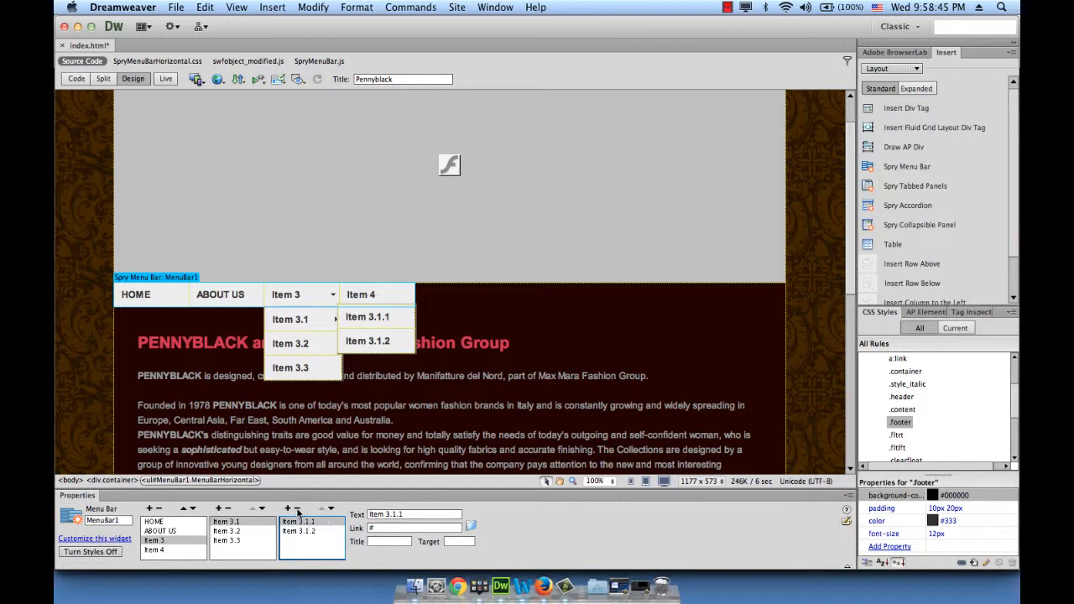
click(297, 508)
click(298, 509)
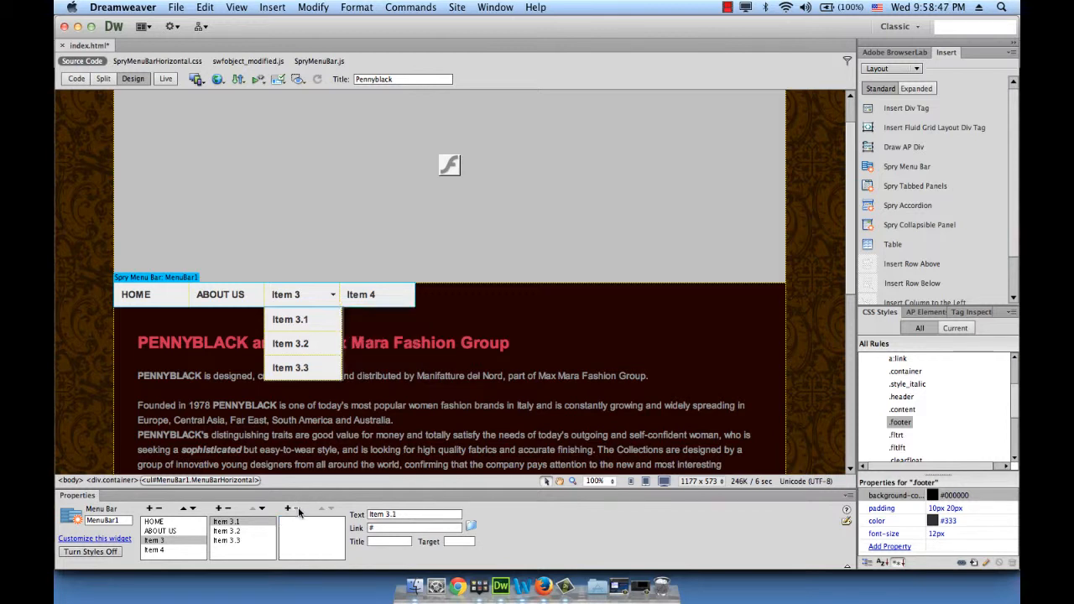
click(231, 541)
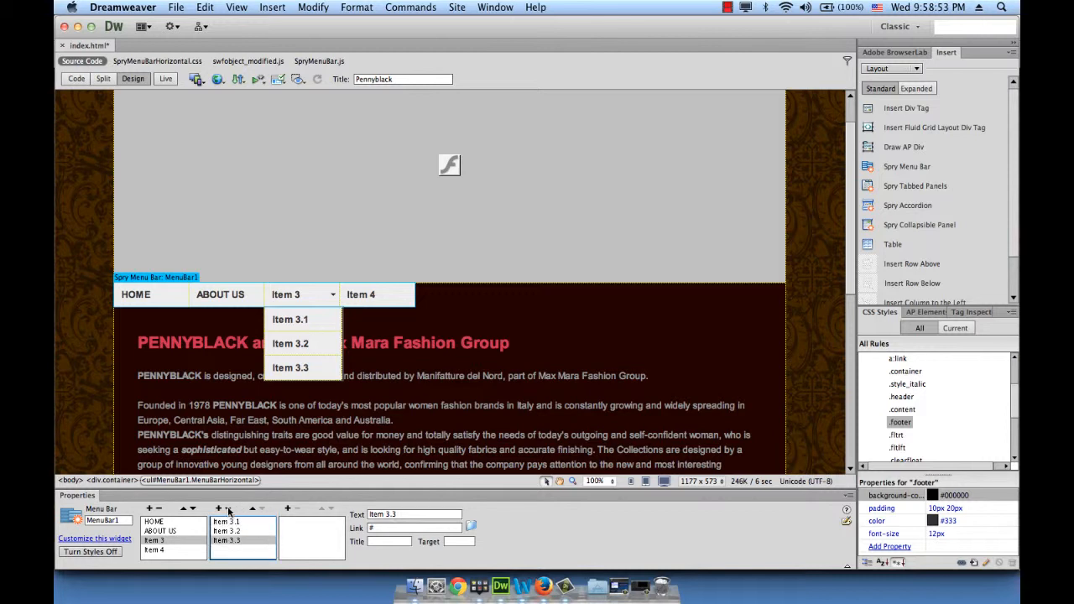
click(231, 509)
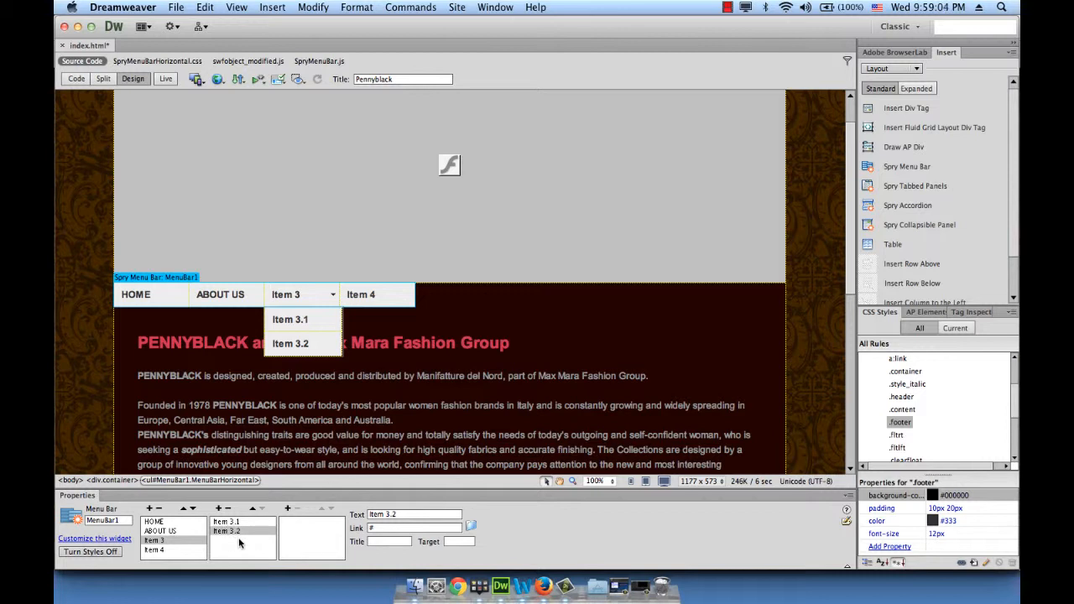
Step: Rename menu Item 3 as COLLECTIONS
click(164, 541)
click(399, 516)
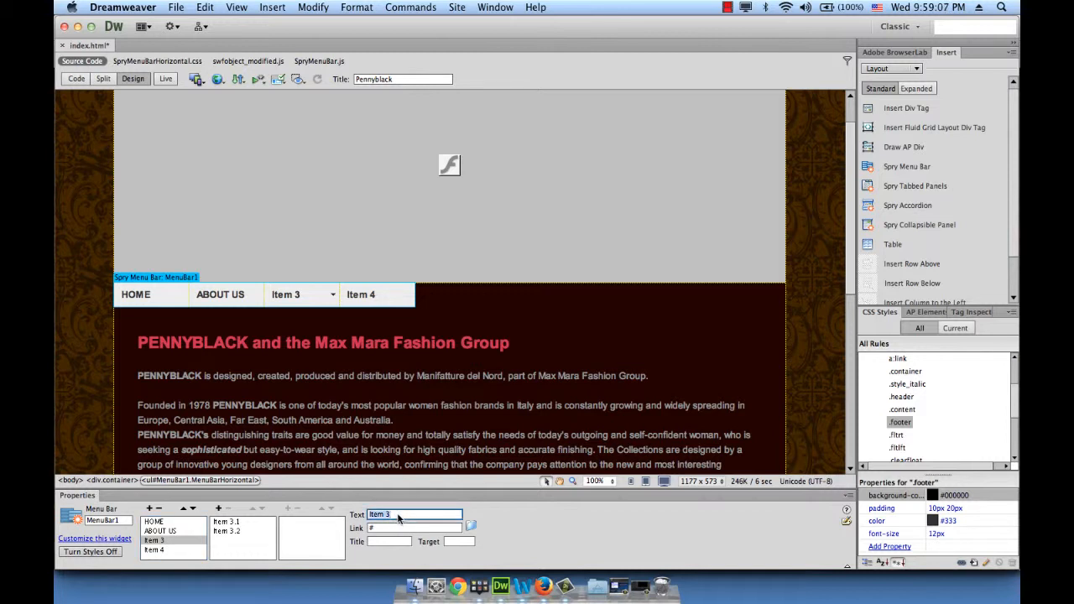
text(COLLECTIONS)
key(Tab)
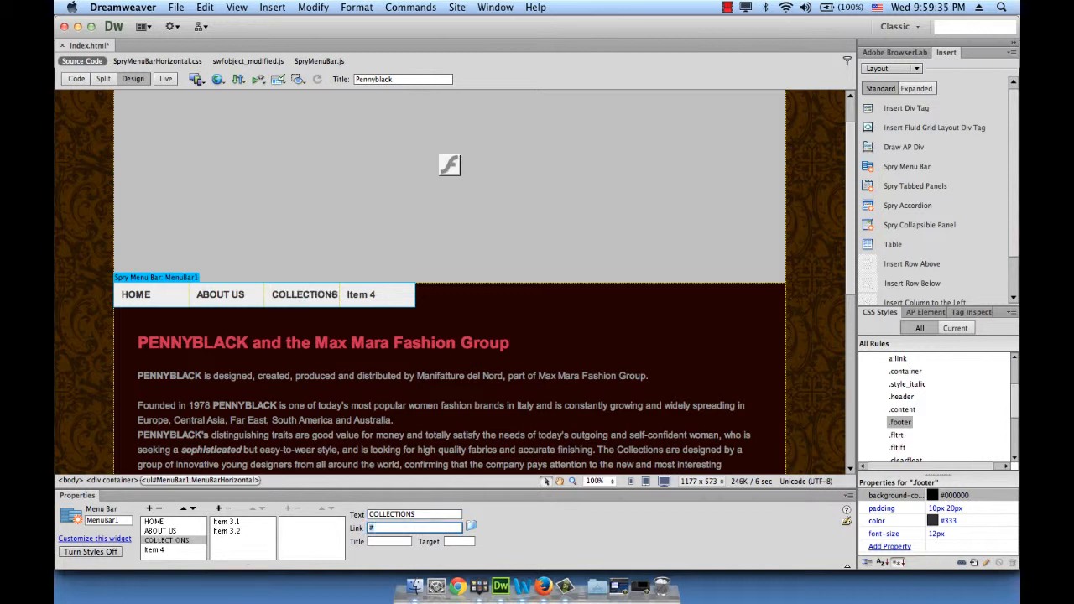
Step: Rename submenu Item 3.1 under COLLECTIONS as FALL and link it to fall.html
click(236, 521)
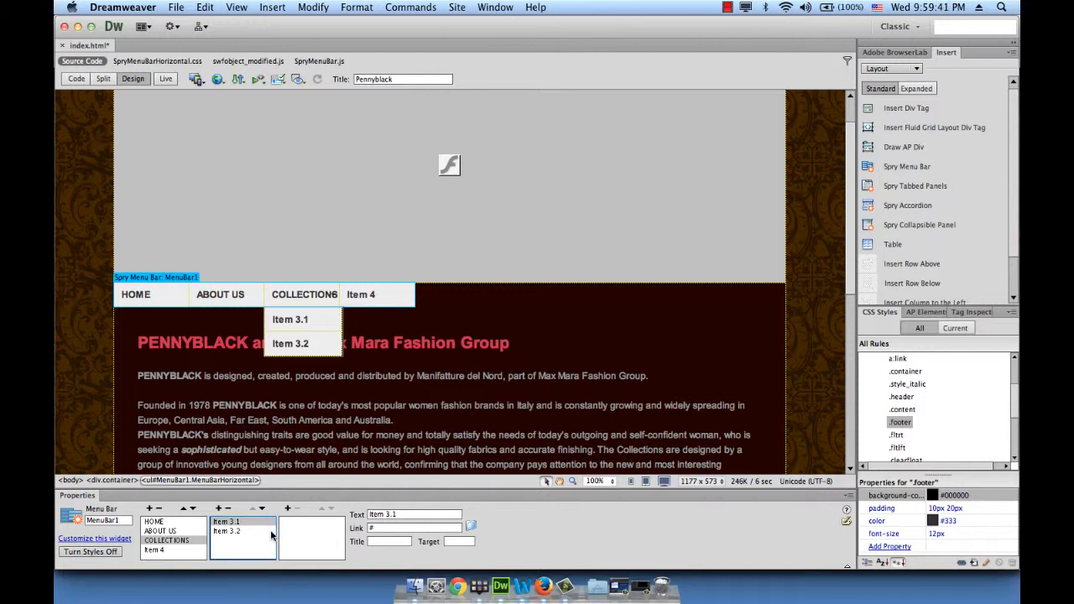
click(407, 515)
text(FALL)
click(391, 528)
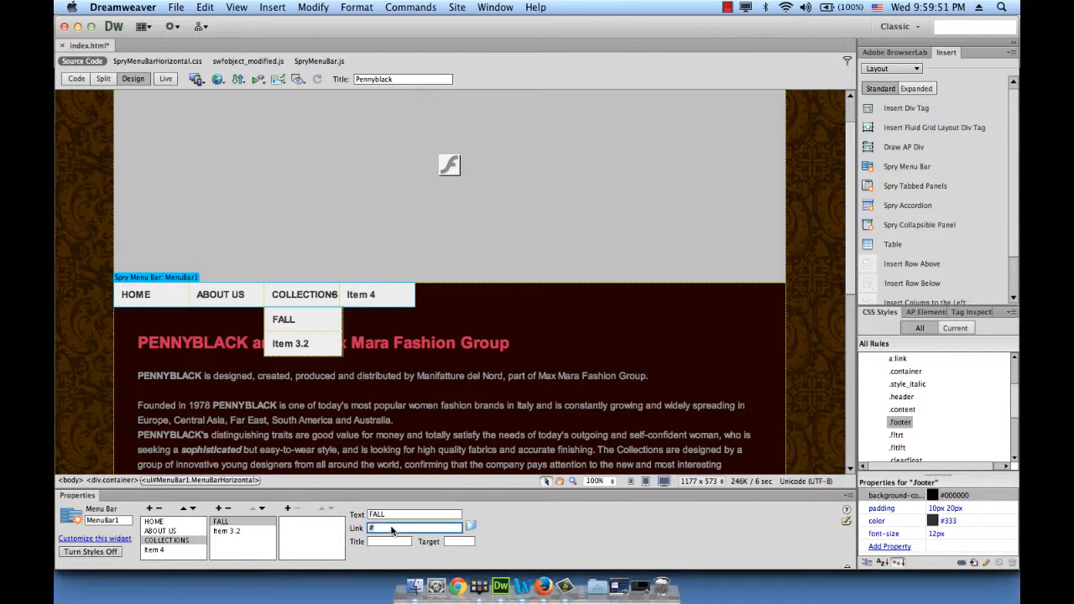
text(all.c)
key(BackSpace)
text(html)
Step: Rename submenu Item 3.2 under COLLECTIONS as SPRING and link it to spring.html
click(226, 531)
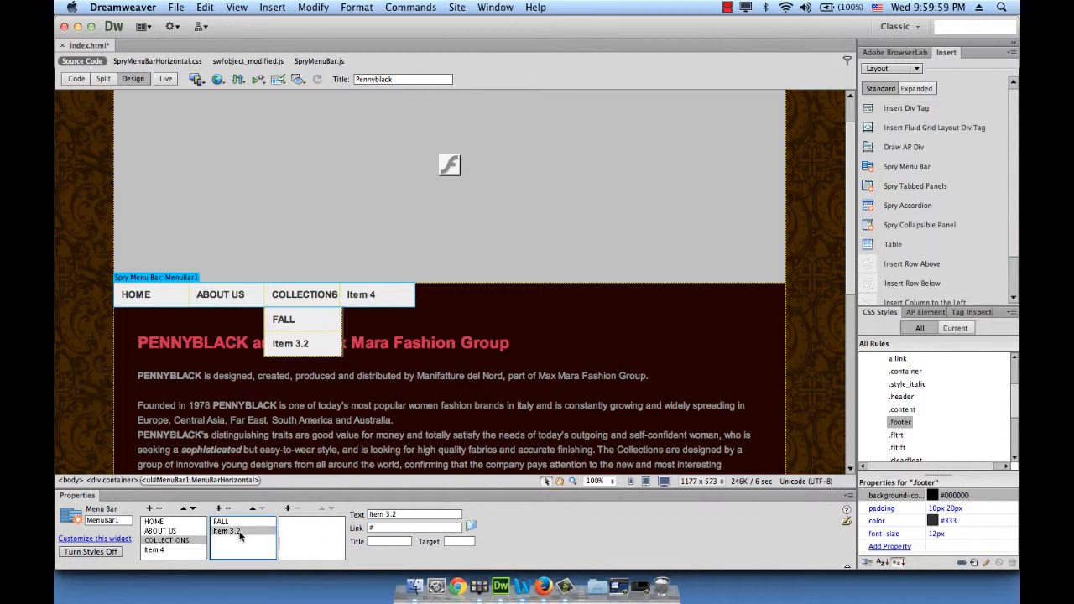
triple_click(412, 515)
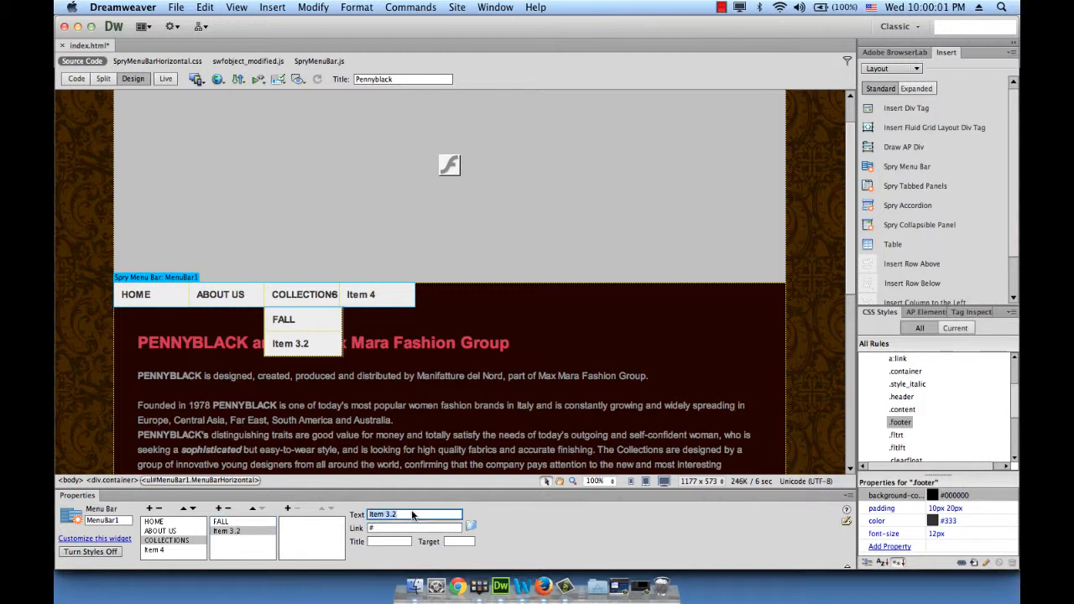
key(BackSpace)
text(SPRING)
click(396, 530)
key(BackSpace)
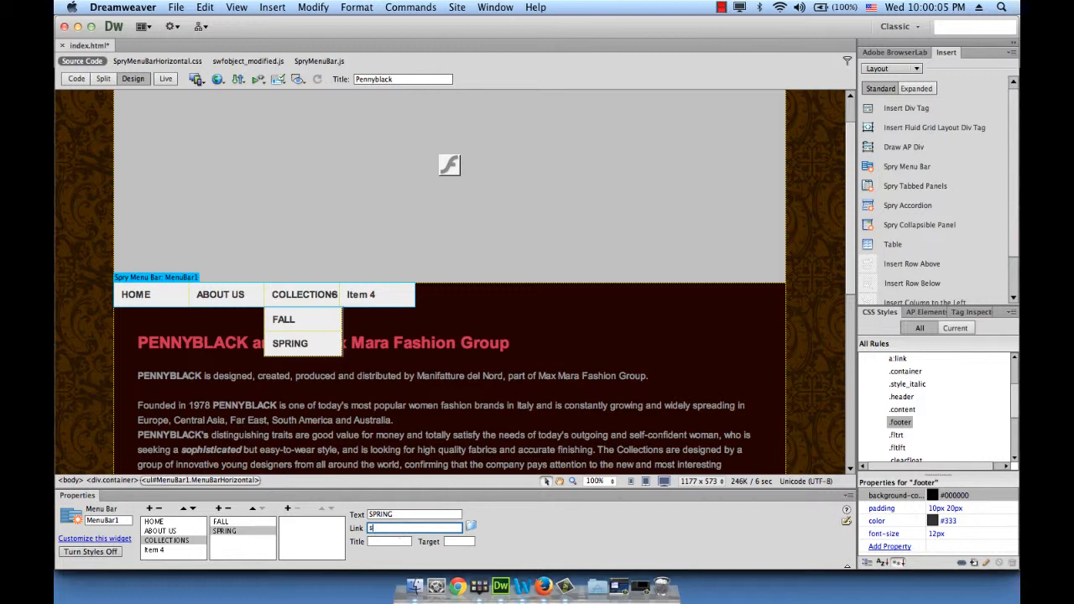
text(prin)
key(BackSpace)
key(BackSpace)
key(BackSpace)
key(BackSpace)
text(spring.html)
key(Tab)
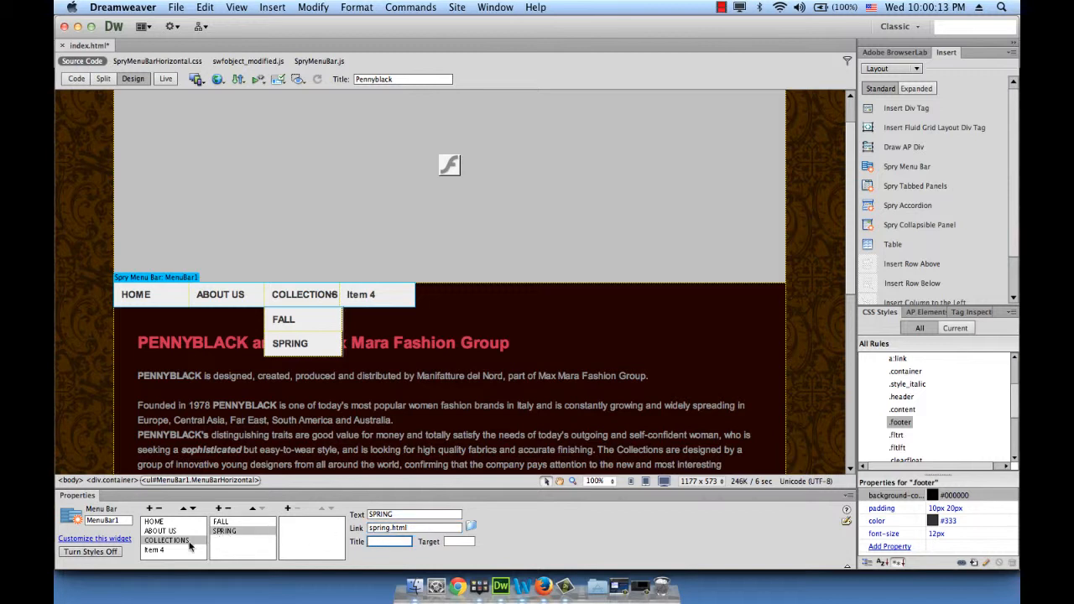
Step: Rename menu Item 4 as CONTACT and link it to contact.html
click(162, 551)
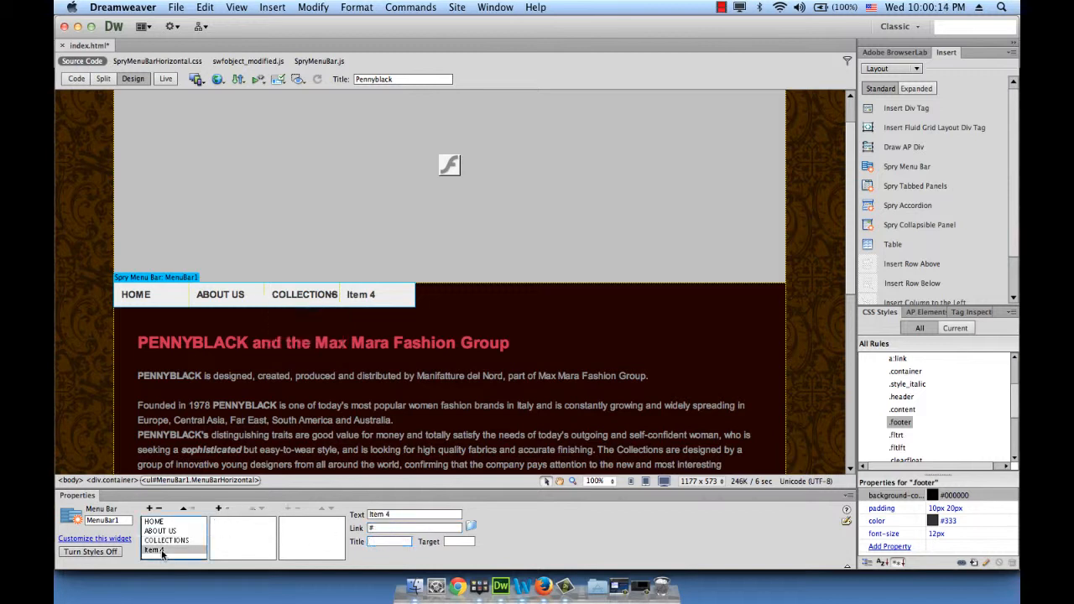
click(394, 515)
triple_click(395, 515)
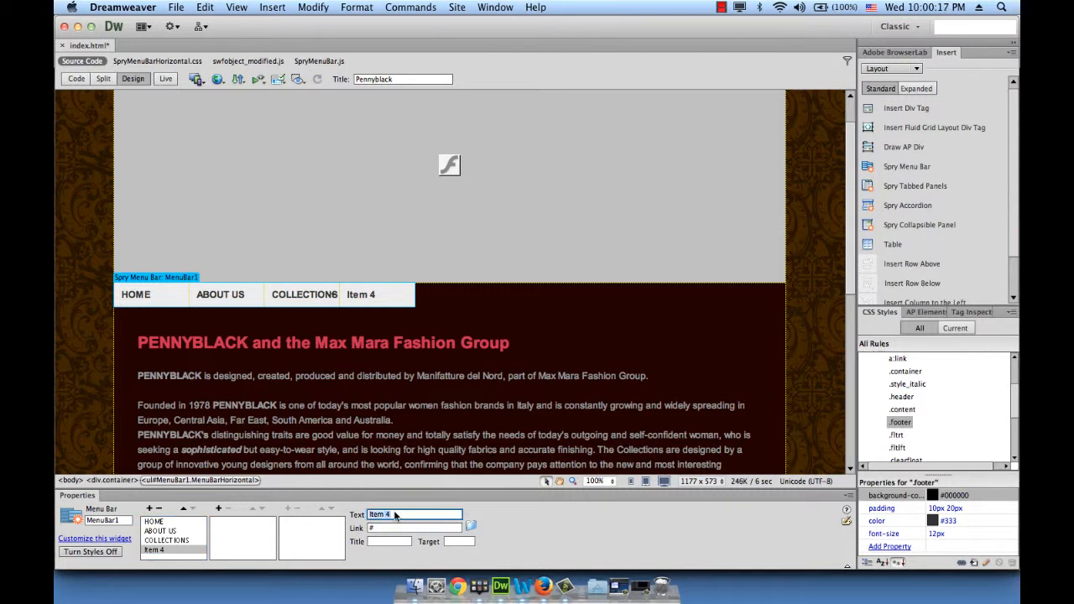
text(CONTACT)
click(394, 528)
text(con)
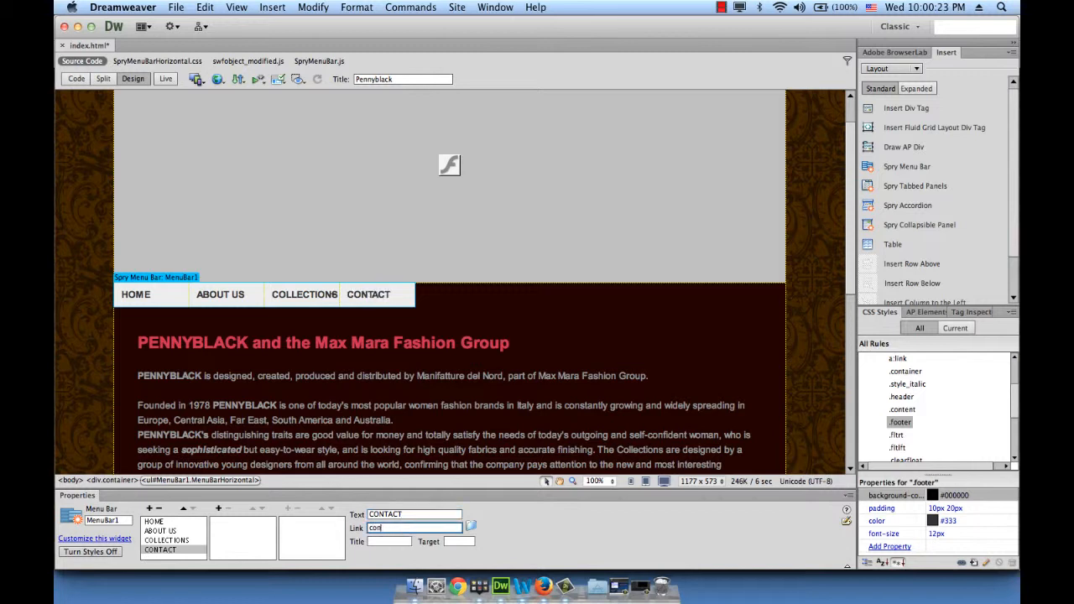
text(tact.html)
key(Tab)
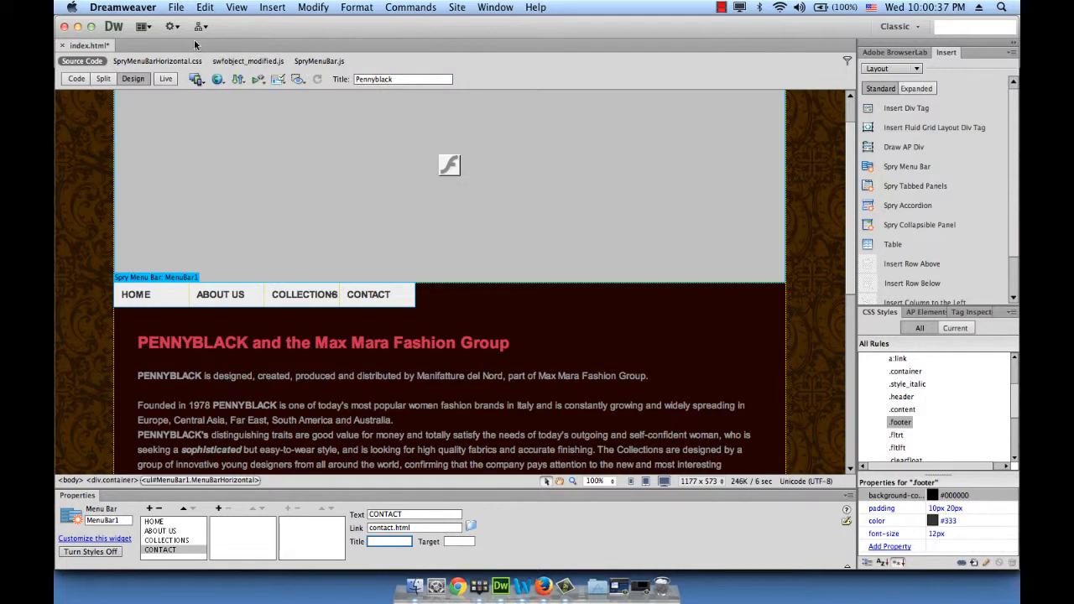
Step: Save index.html, review the list of dependent SpryAssets files and accept copying them to the local site
click(180, 8)
click(199, 137)
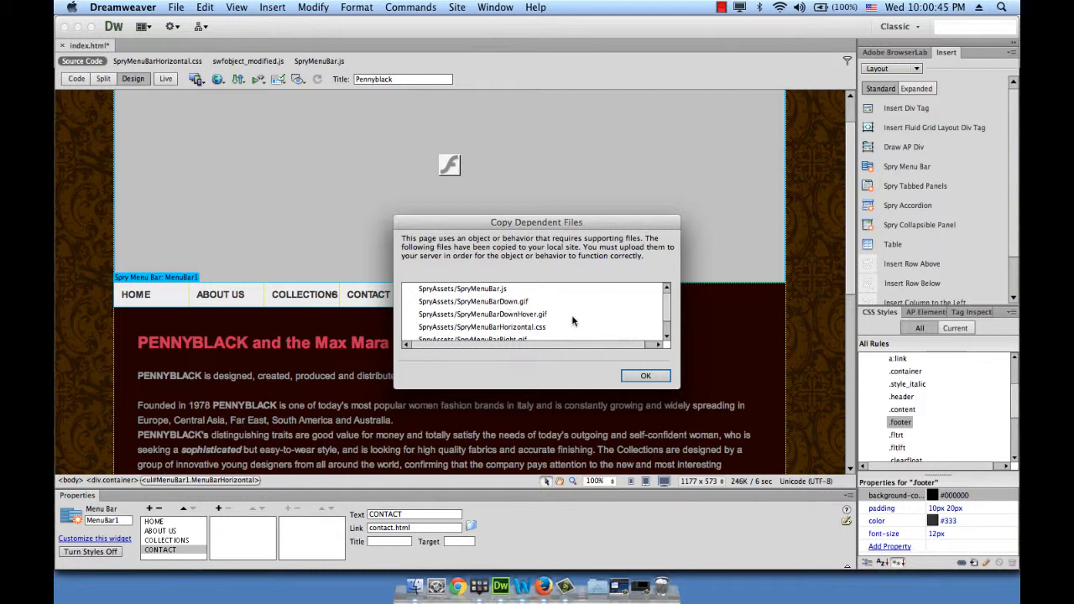
scroll(571, 320, down, 2)
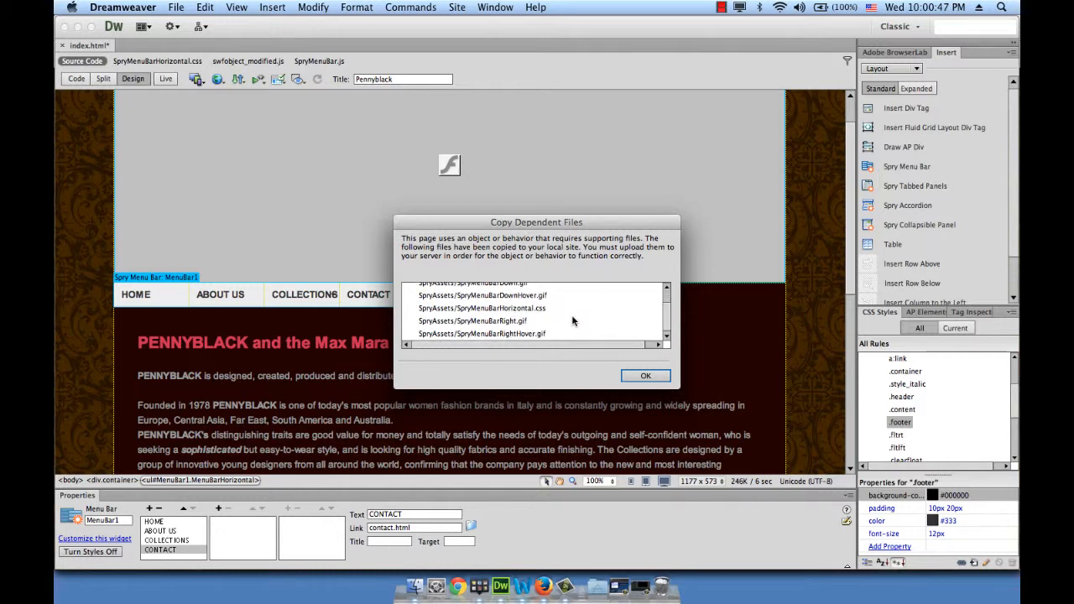
scroll(571, 320, up, 2)
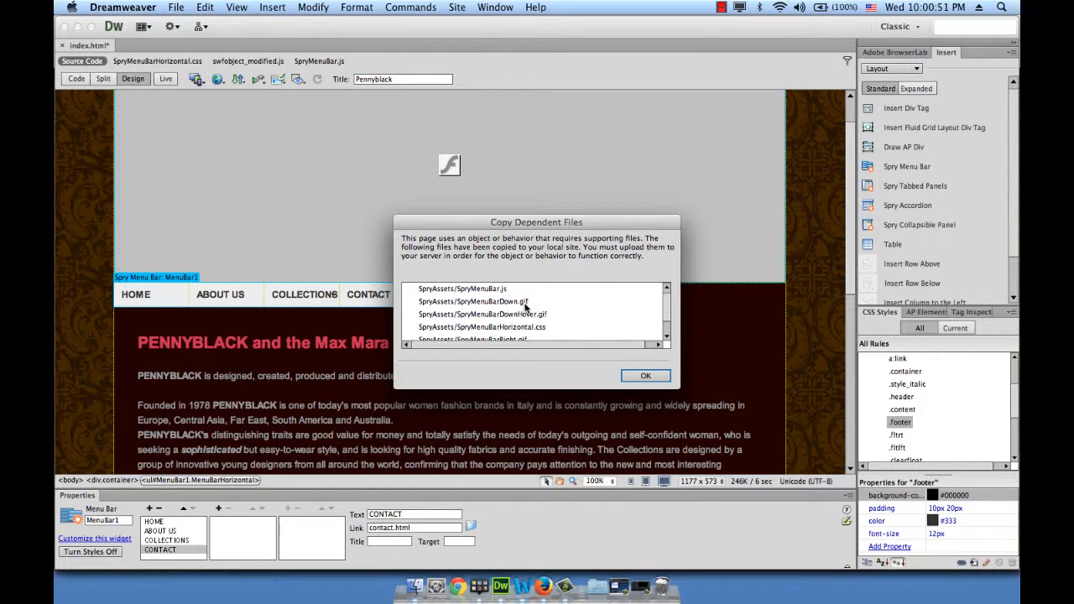
scroll(541, 317, down, 2)
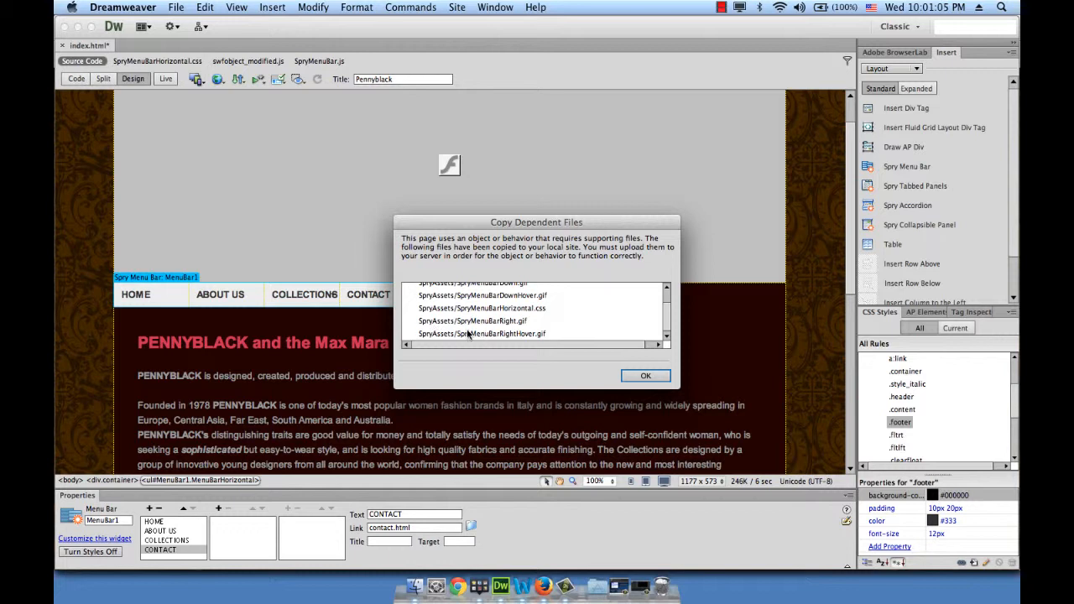
click(642, 376)
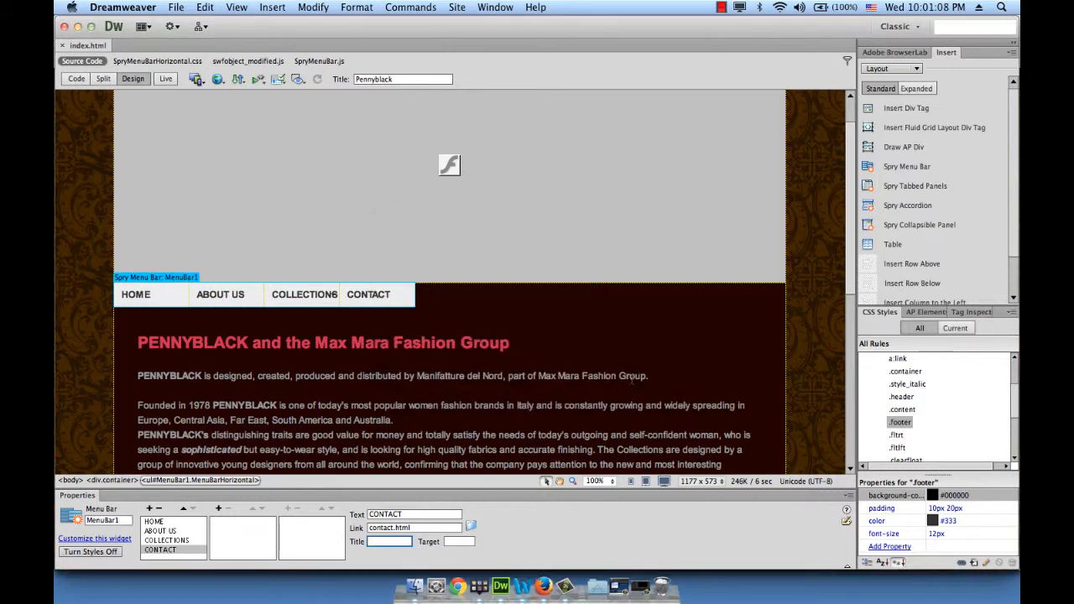
Step: Switch to Finder and look through the SpryAssets and Scripts folders inside the Pennyblack site folder
click(414, 586)
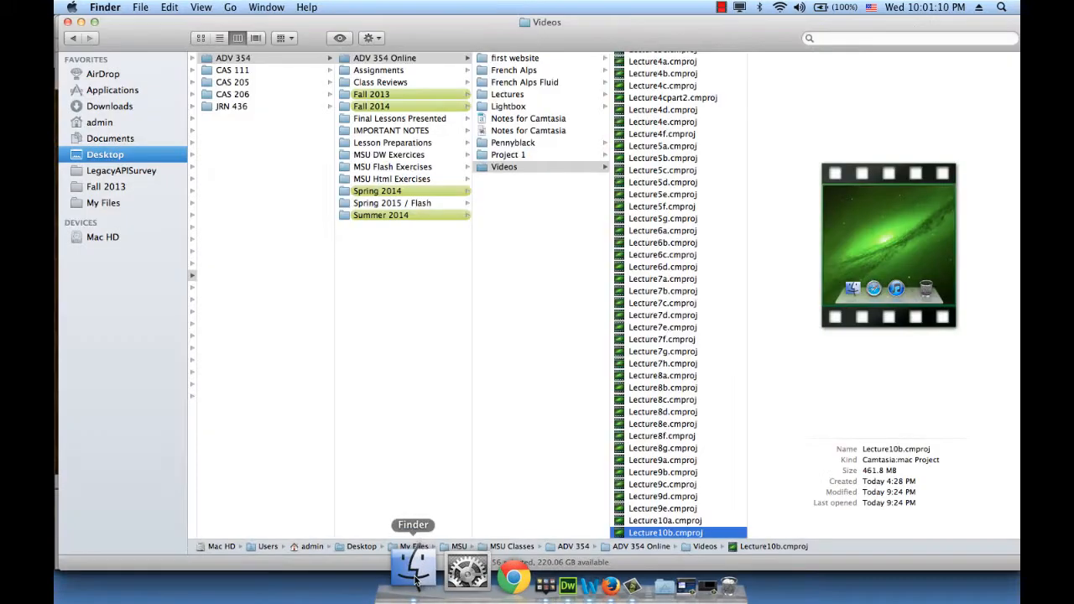
click(520, 144)
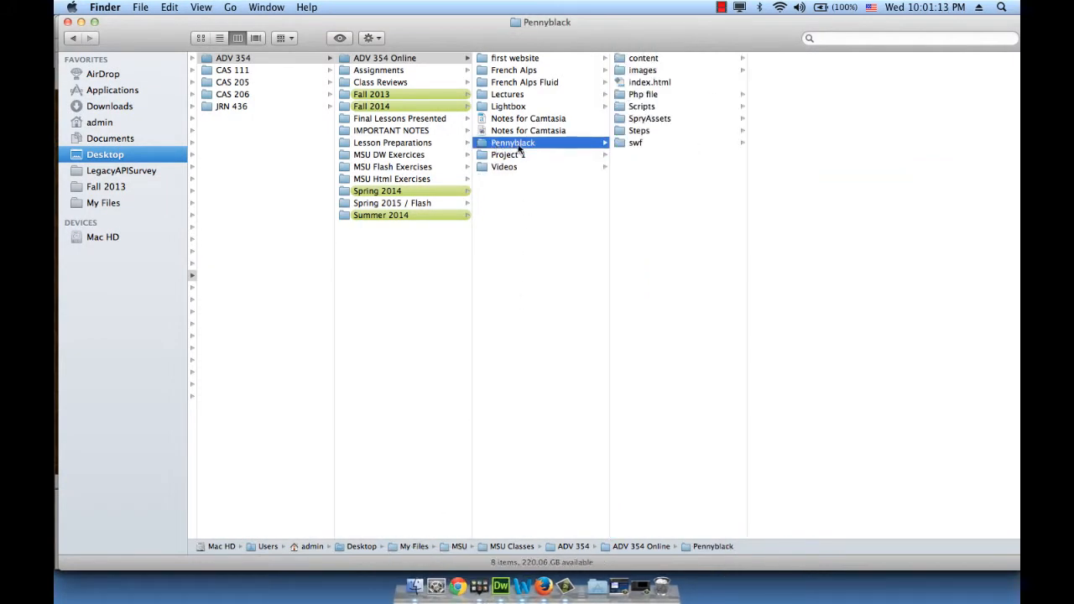
click(648, 120)
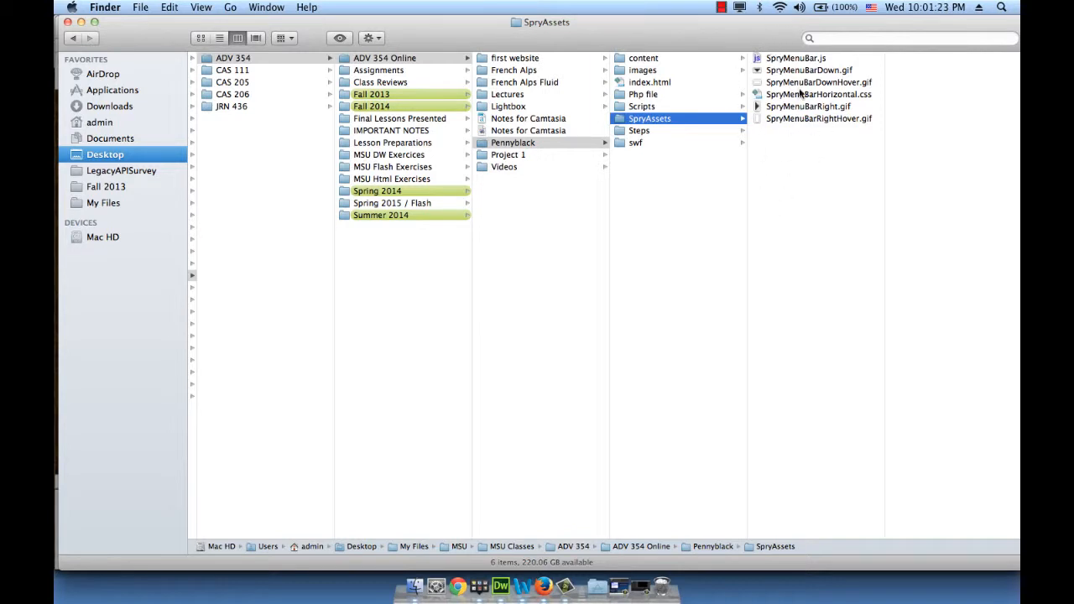
click(654, 105)
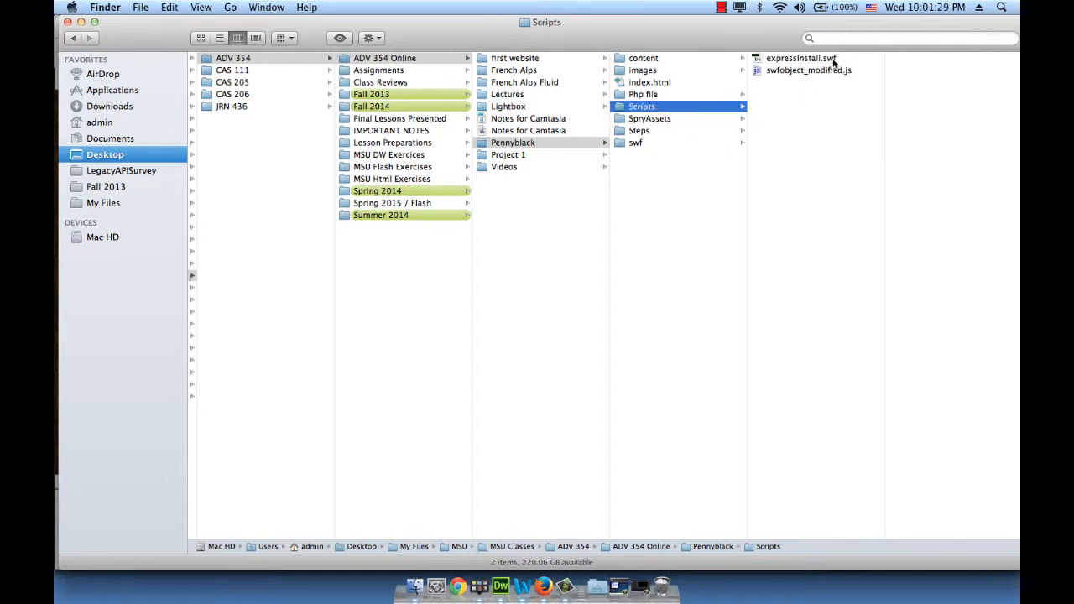
click(680, 120)
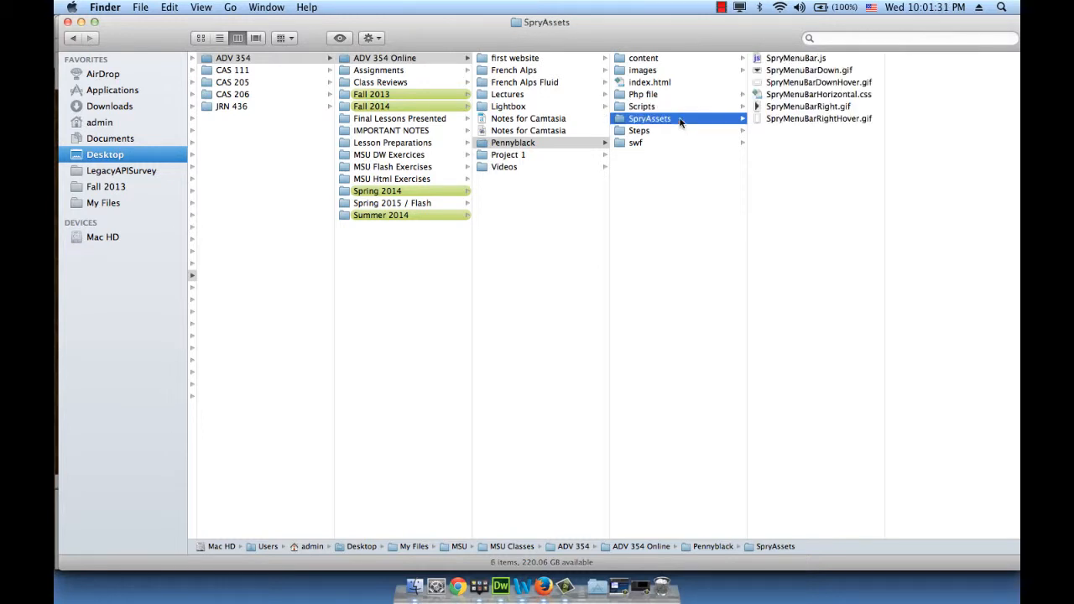
Step: Switch back to Dreamweaver, preview the page in Firefox and check the menu bar's items and the COLLECTIONS submenu
click(500, 585)
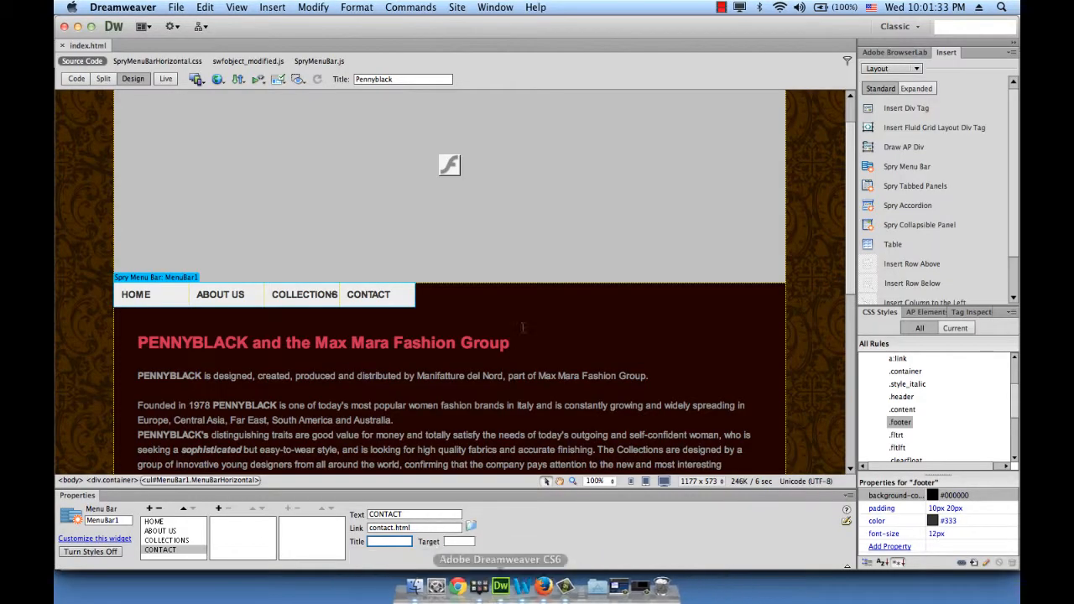
click(176, 7)
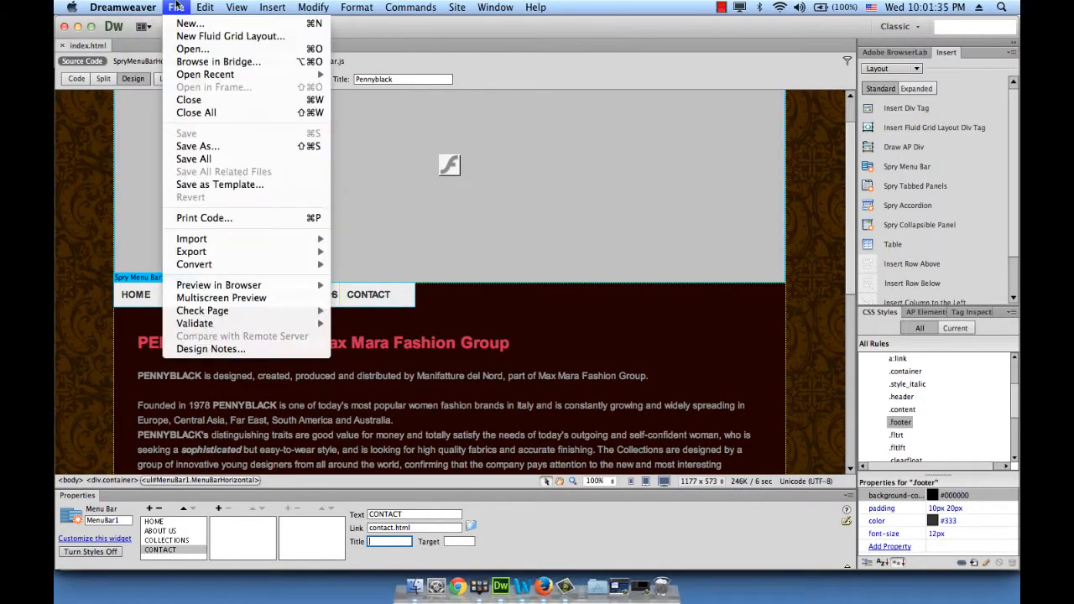
mouse_move(212, 290)
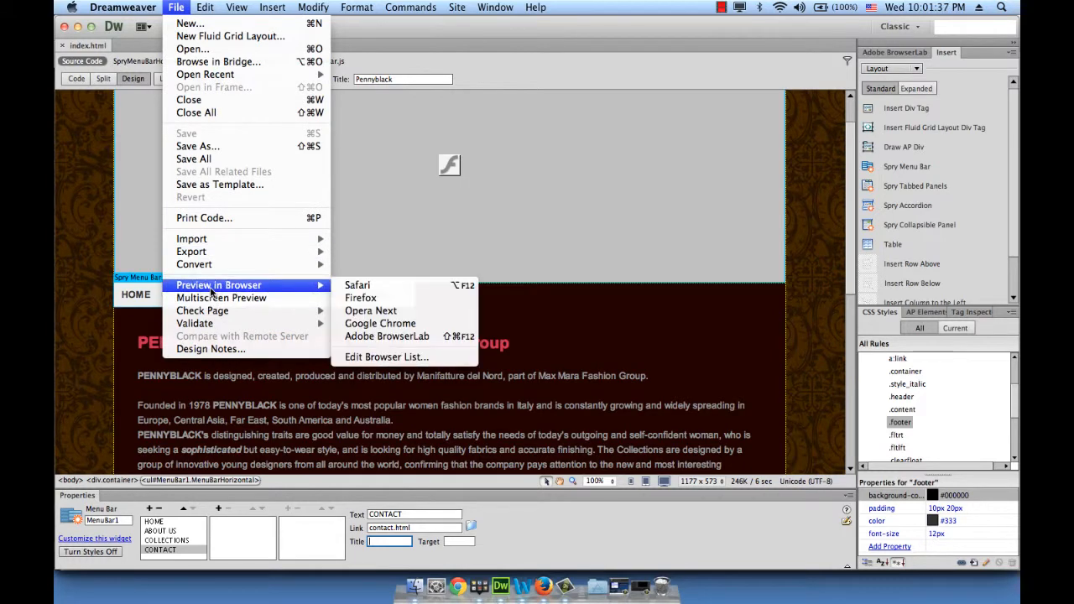
click(379, 298)
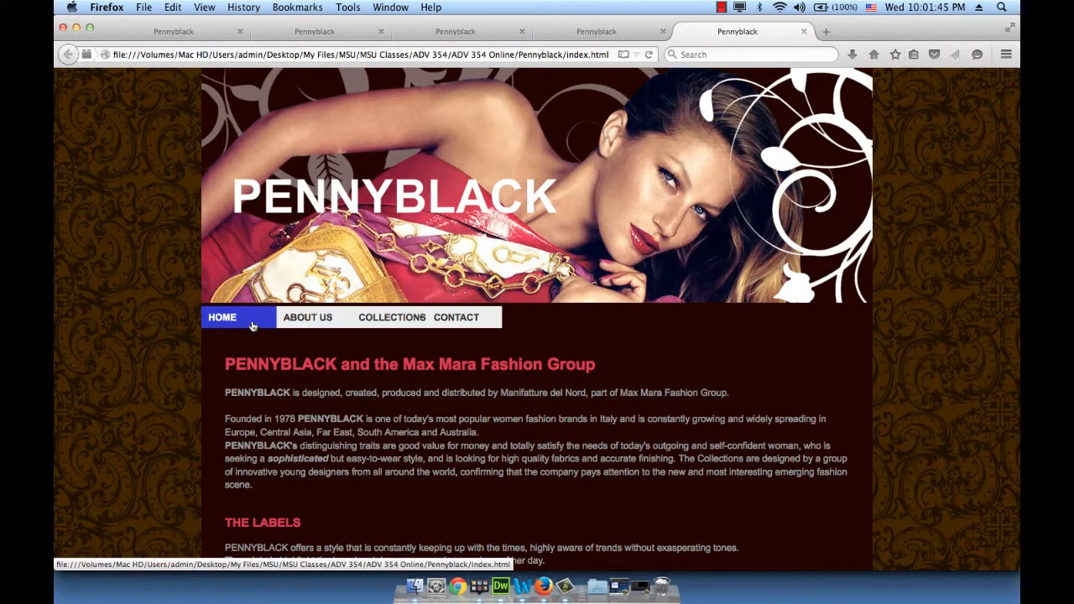
mouse_move(415, 325)
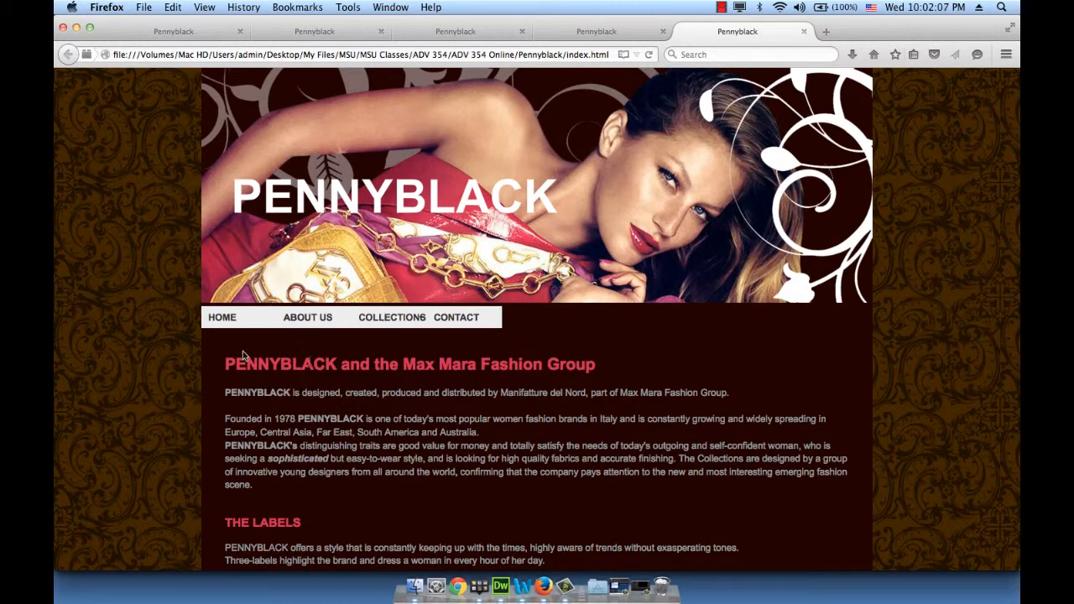
Step: Return to Dreamweaver, collapse the <style> rules, expand the SpryMenuBarHorizontal.css rules and examine the menu bar's markup in the code
click(500, 585)
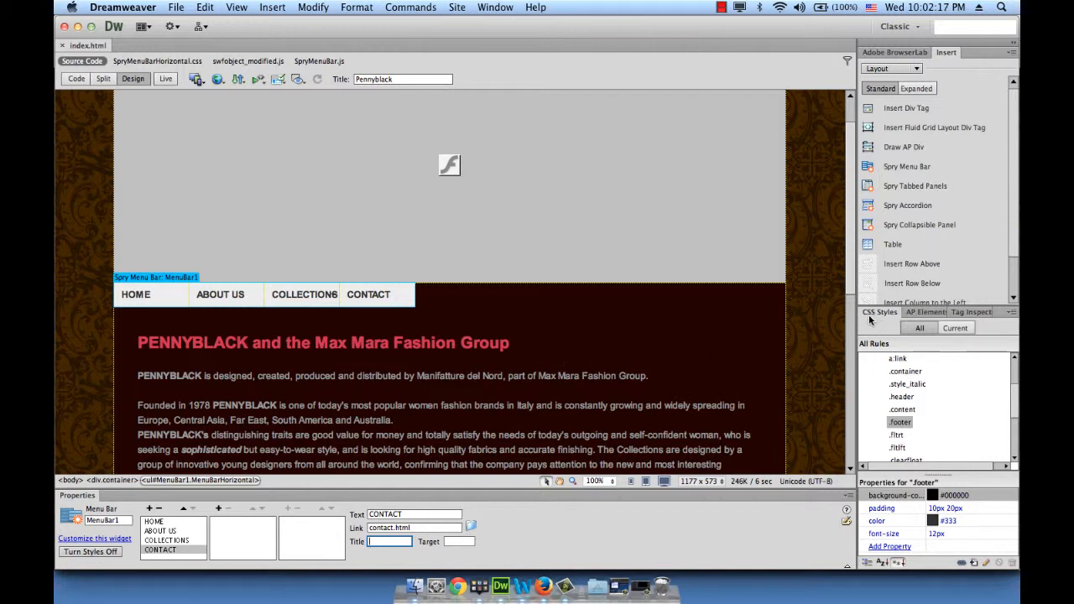
scroll(936, 407, up, 4)
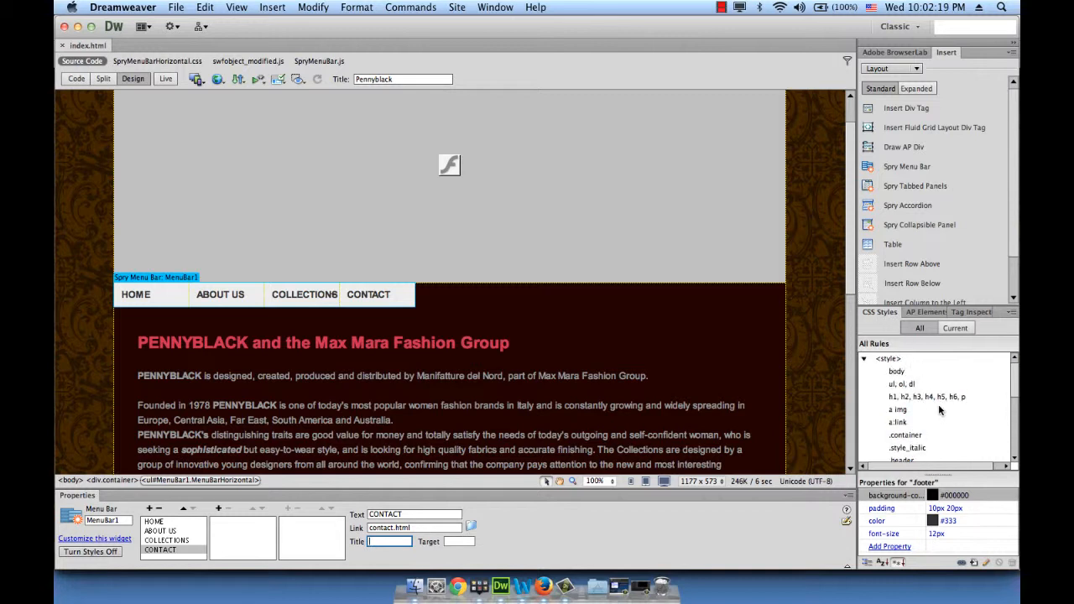
click(865, 360)
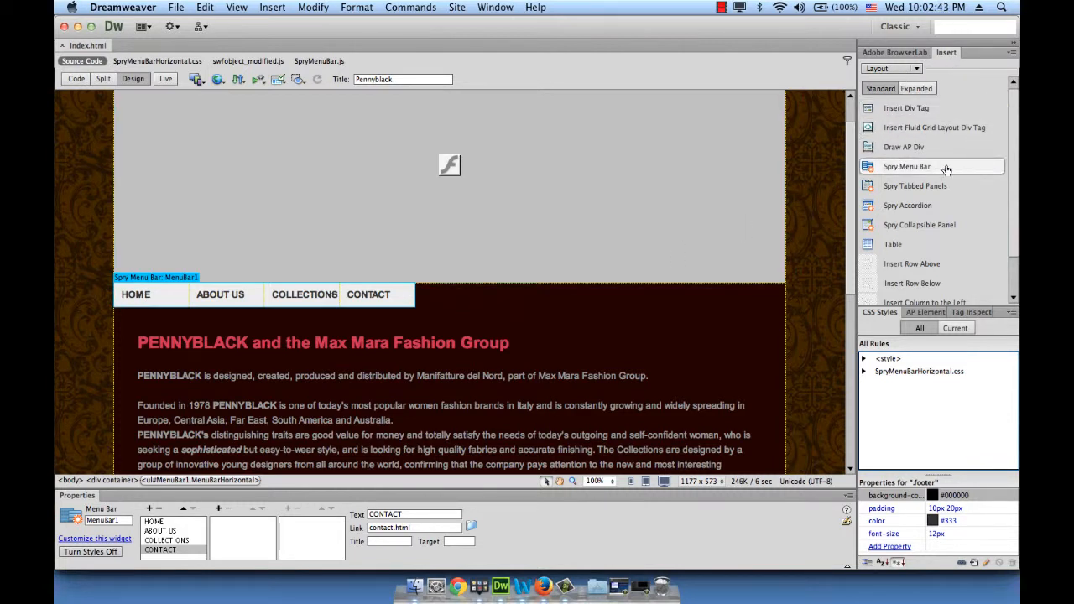
click(864, 372)
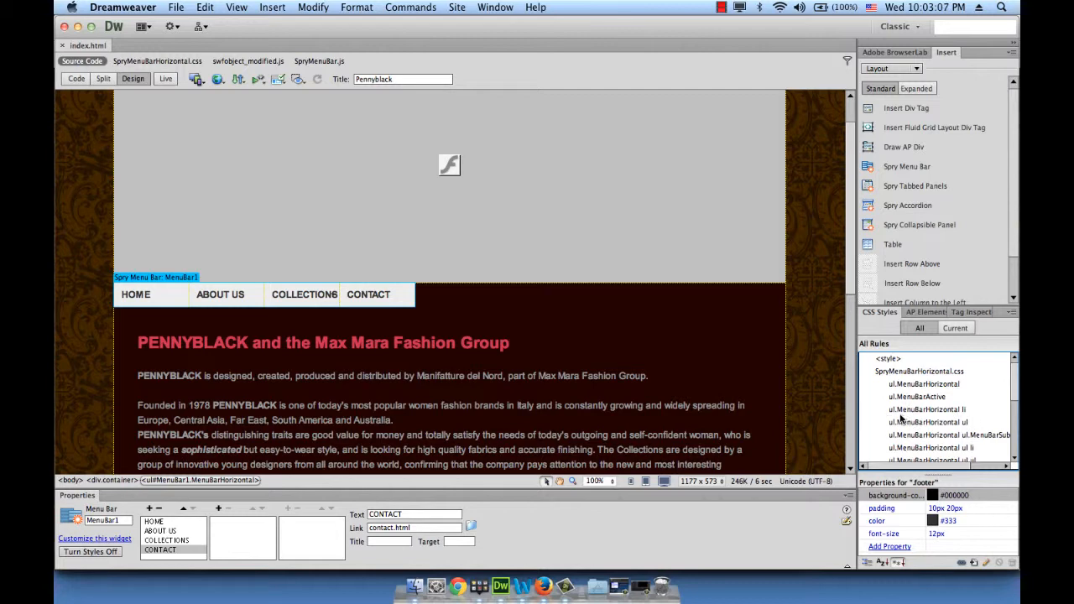
click(77, 78)
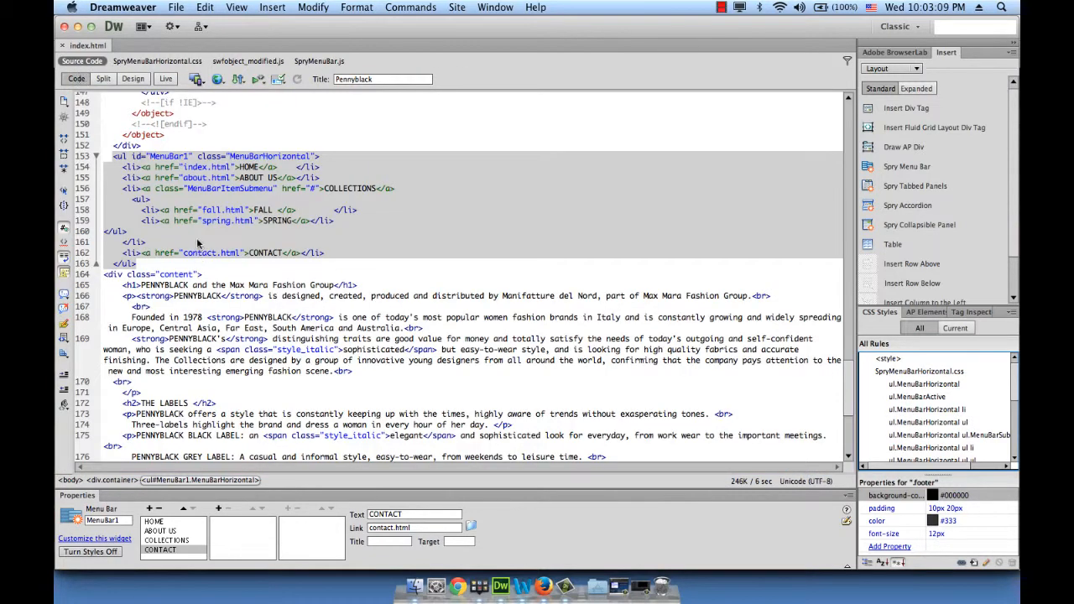
click(142, 81)
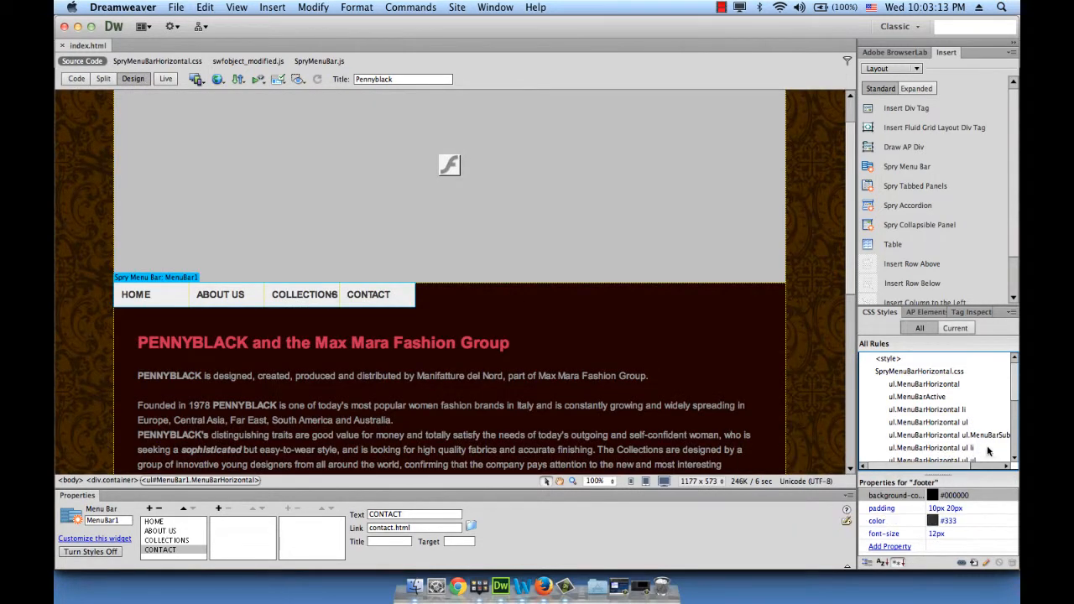
Step: In the ul.MenuBarHorizontal li rule, set the width to 250px and the text-align to center
click(951, 410)
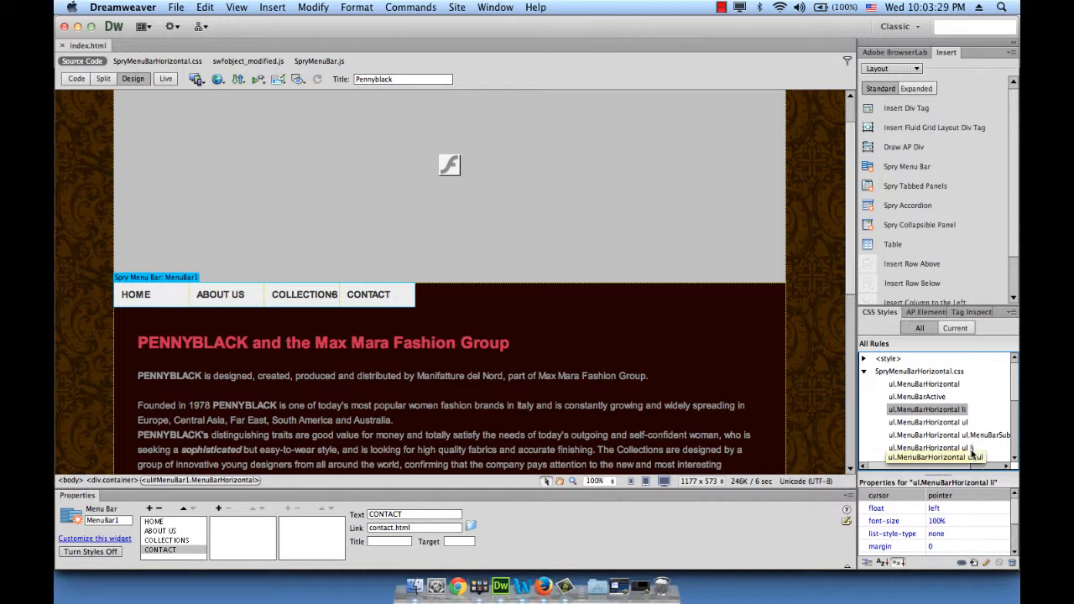
click(907, 410)
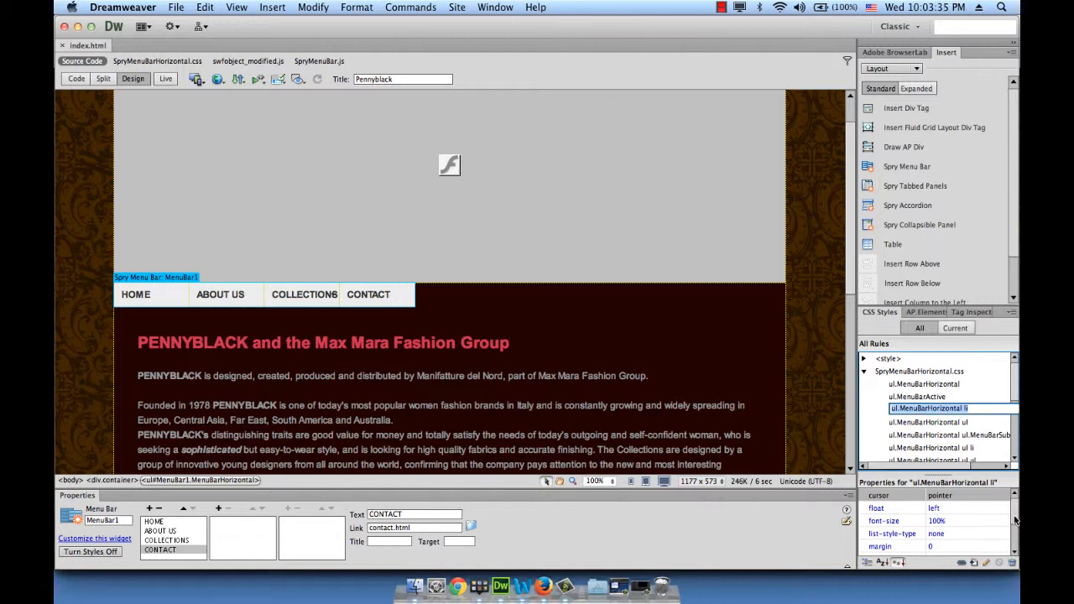
drag(1015, 521, 1015, 546)
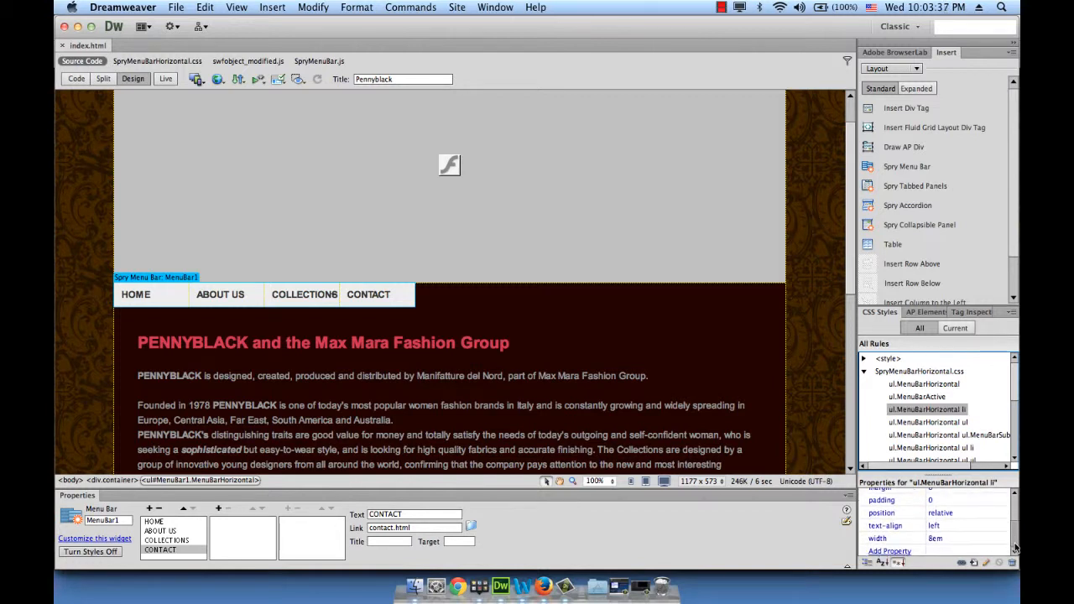
click(933, 539)
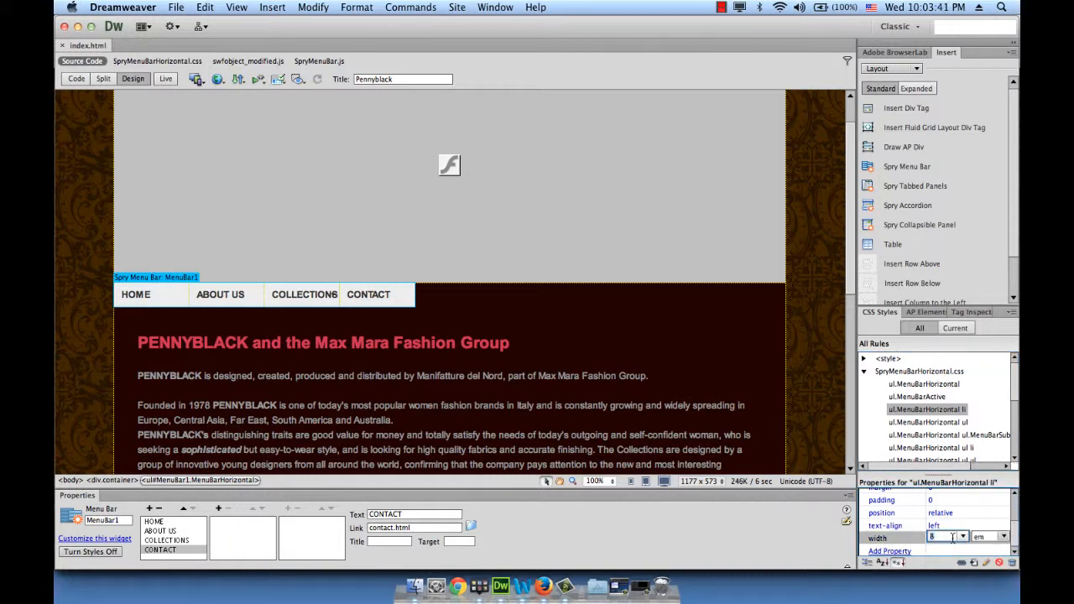
text(250)
key(Tab)
text(p)
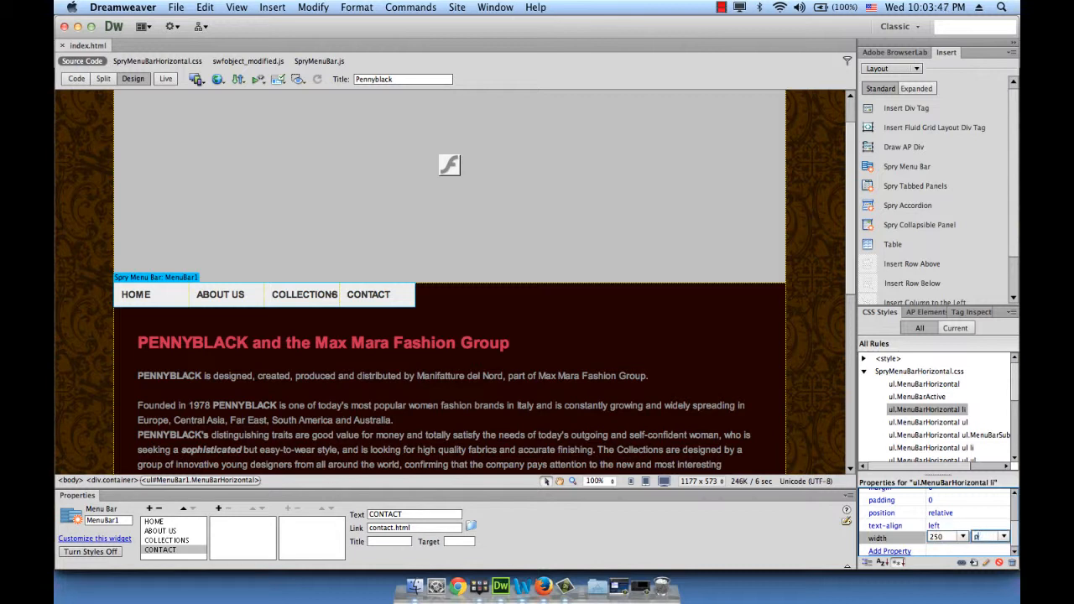
key(Return)
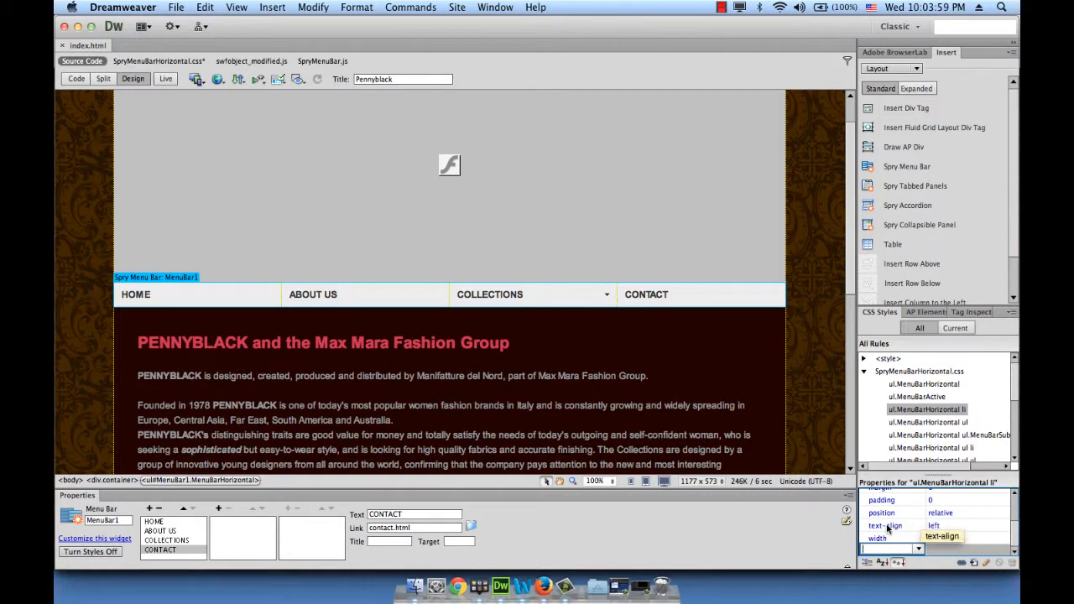
click(934, 524)
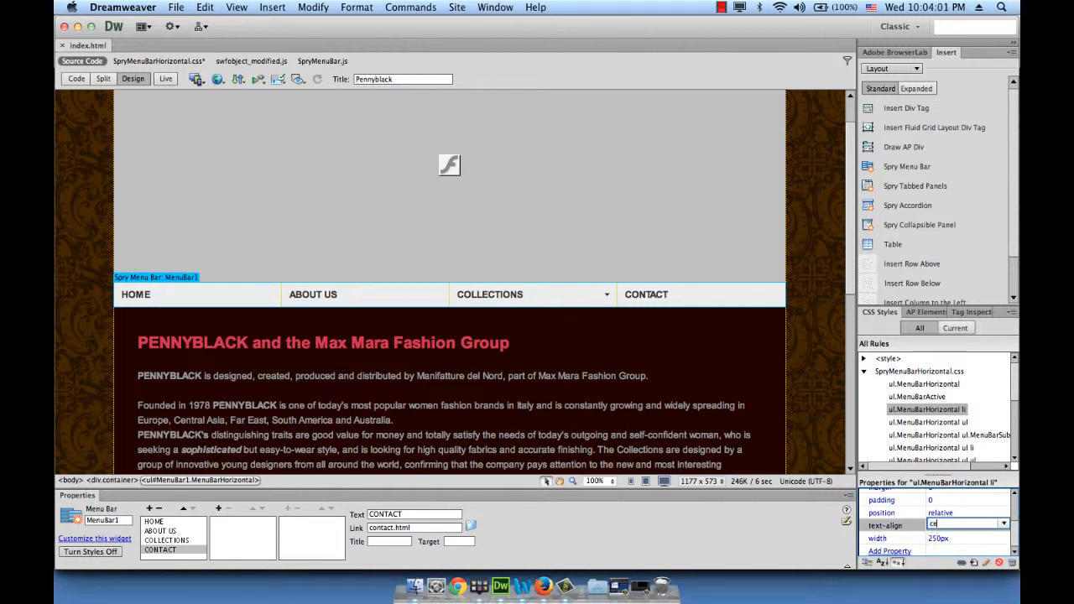
key(Return)
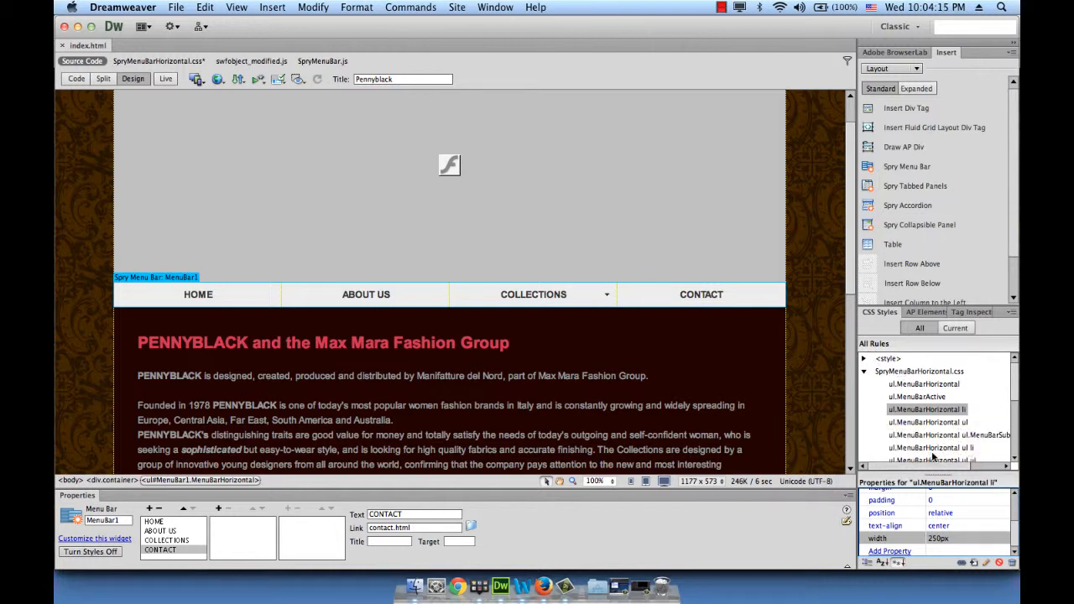
Step: Select the ul.MenuBarHorizontal ul li rule, then save the modified files and preview the page in Firefox to check the COLLECTIONS submenu
click(933, 448)
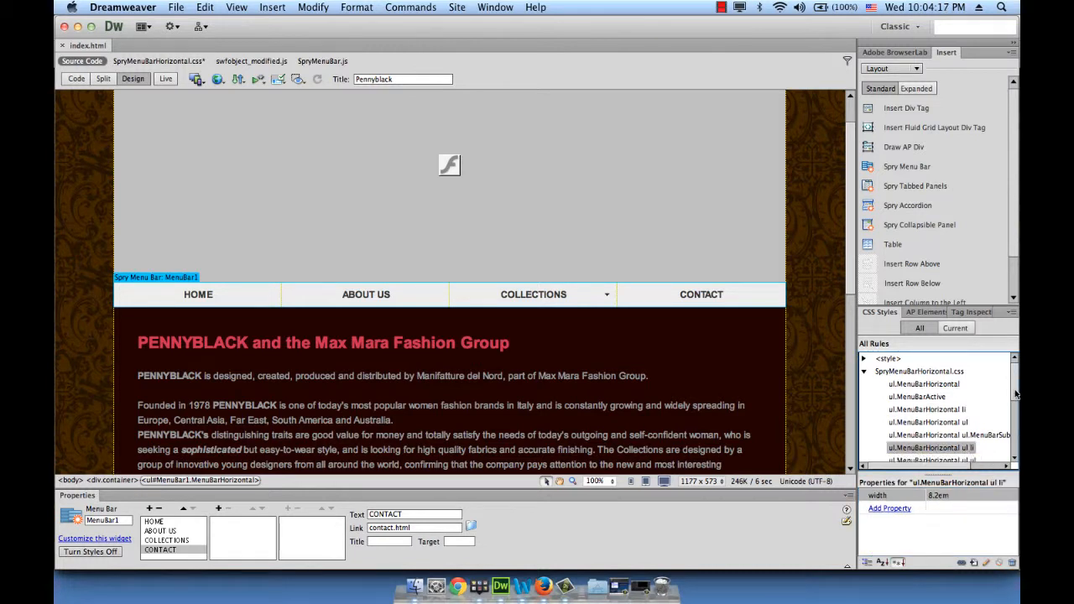
scroll(979, 400, down, 3)
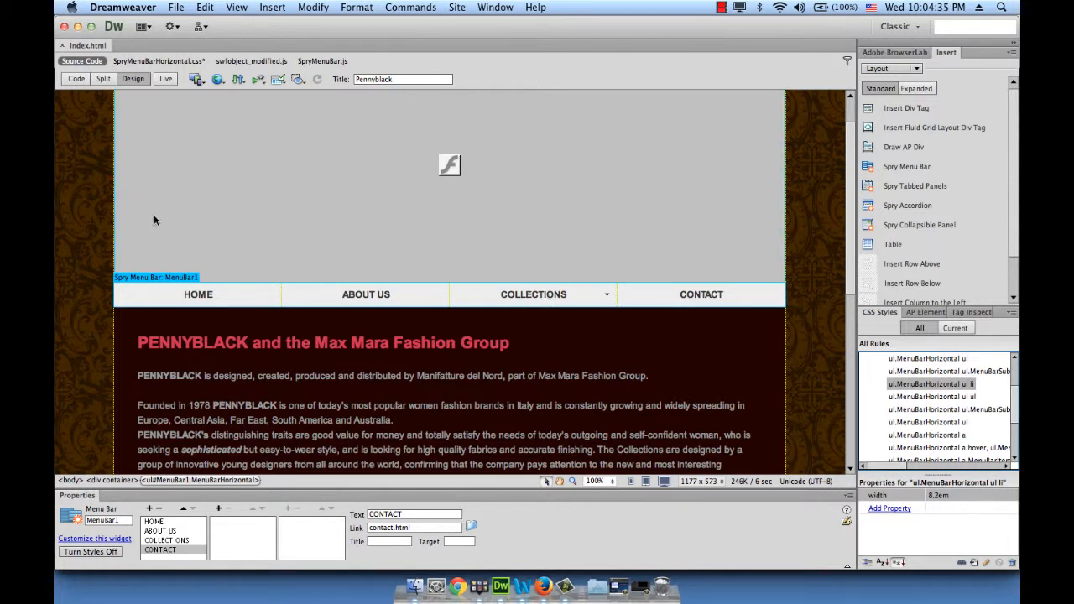
click(176, 7)
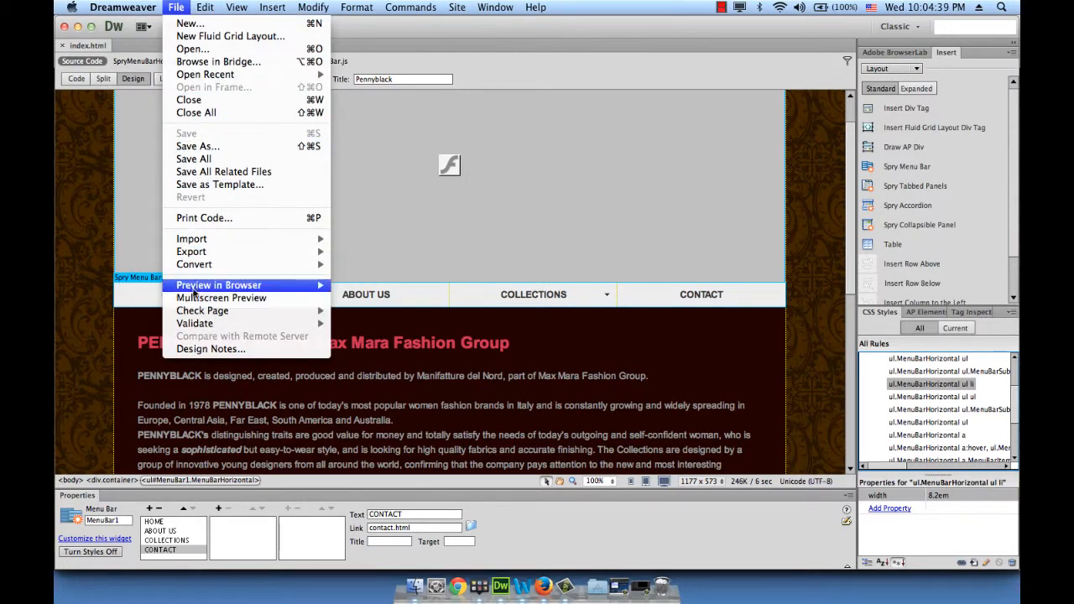
mouse_move(195, 290)
click(360, 298)
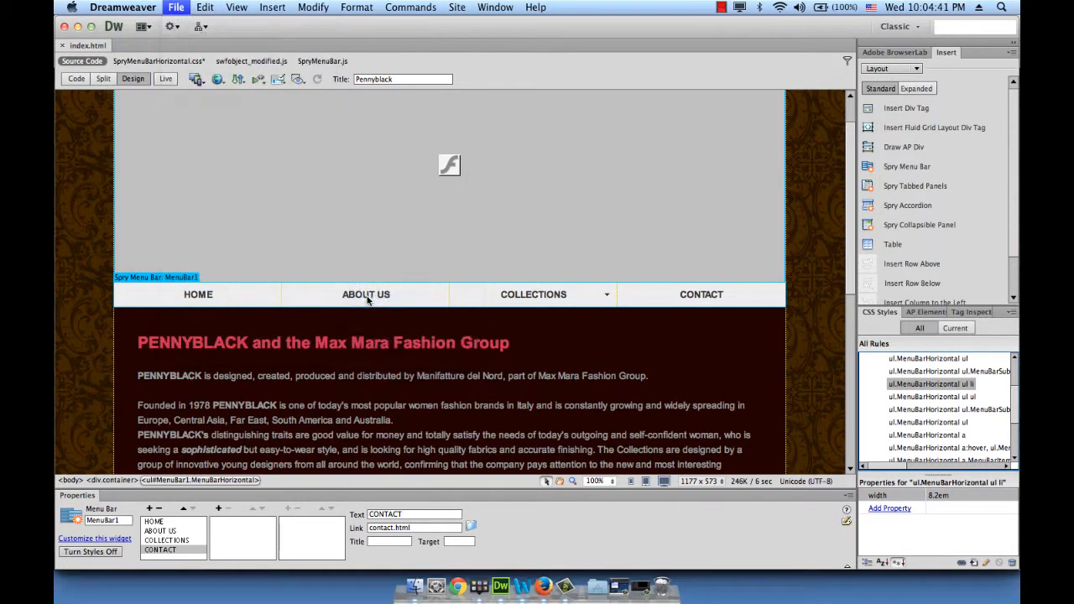
click(665, 325)
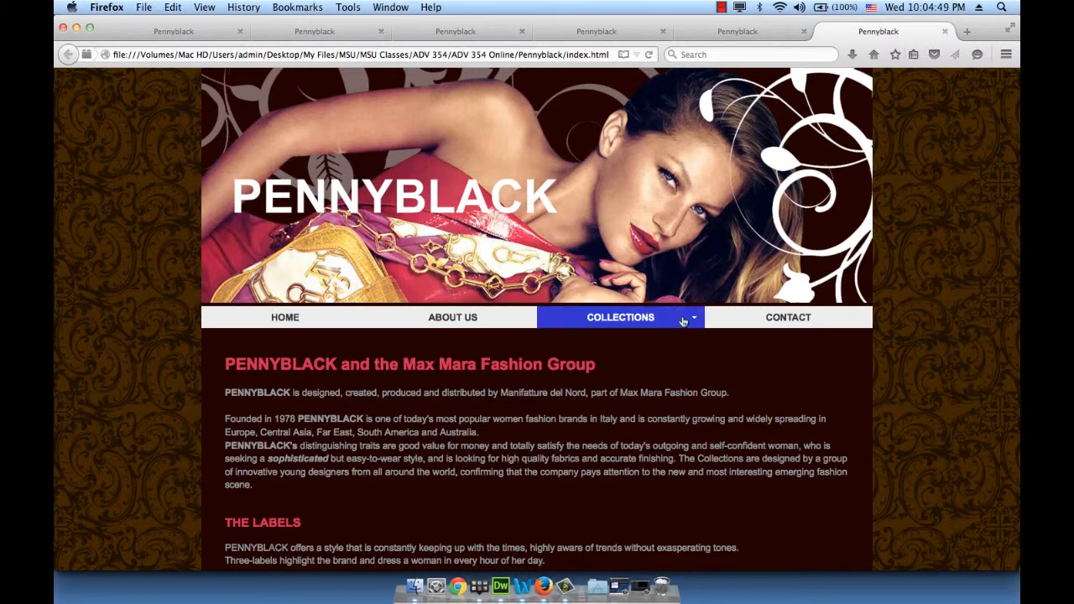
mouse_move(680, 324)
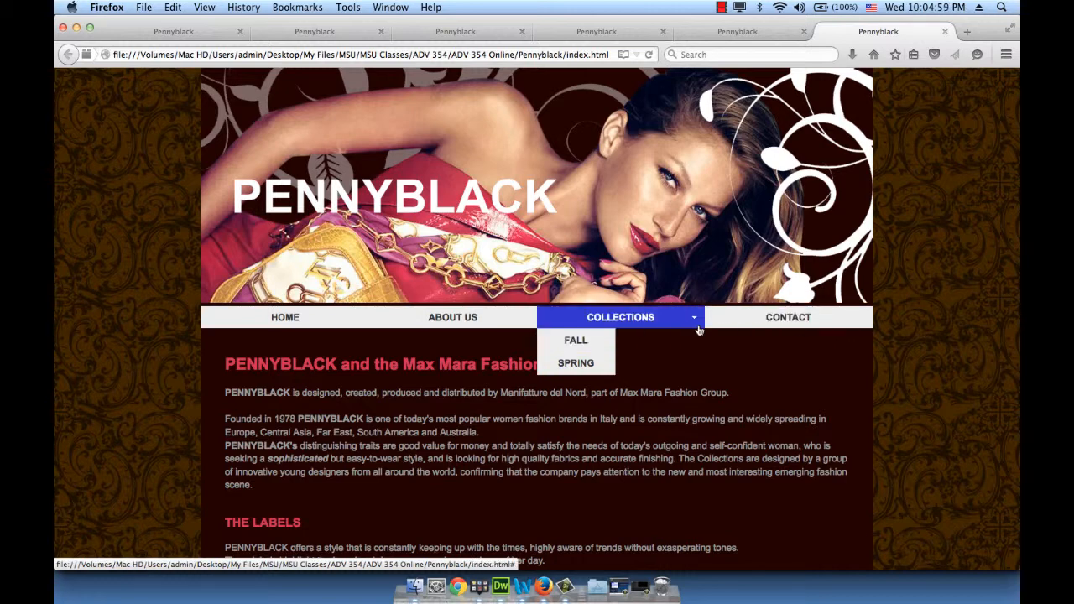
Step: Return to Dreamweaver and set the width in the ul.MenuBarHorizontal ul li rule to 250px
click(500, 585)
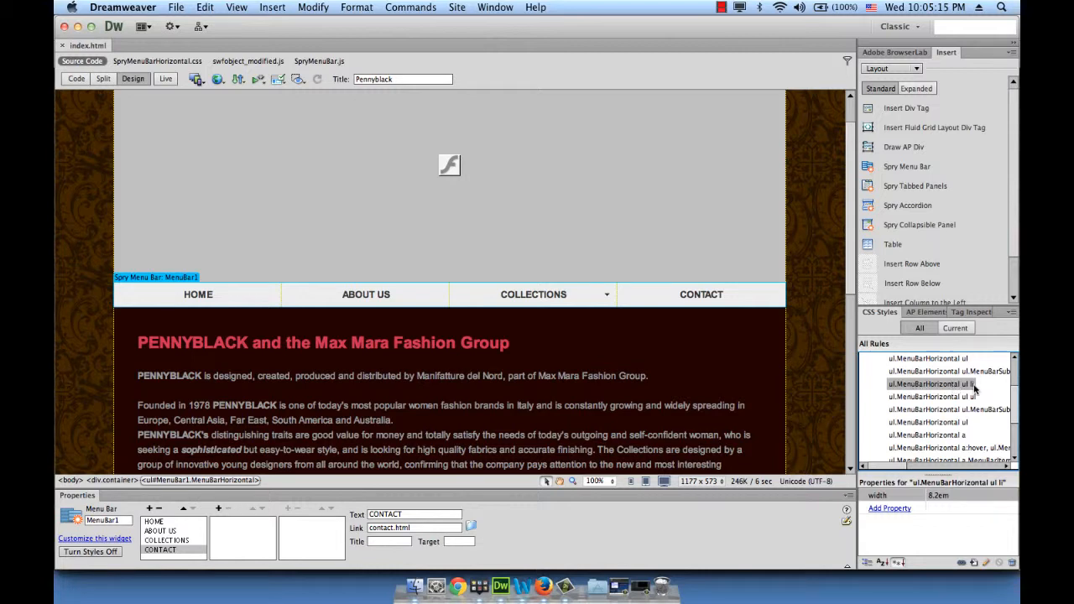
click(937, 494)
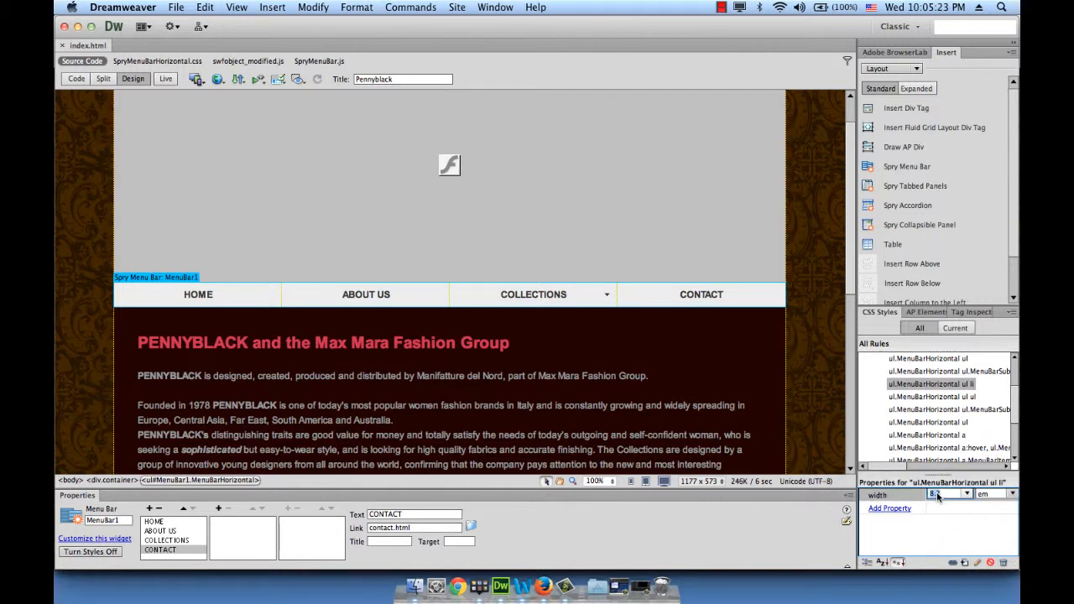
text(250)
key(Tab)
text(p)
key(Return)
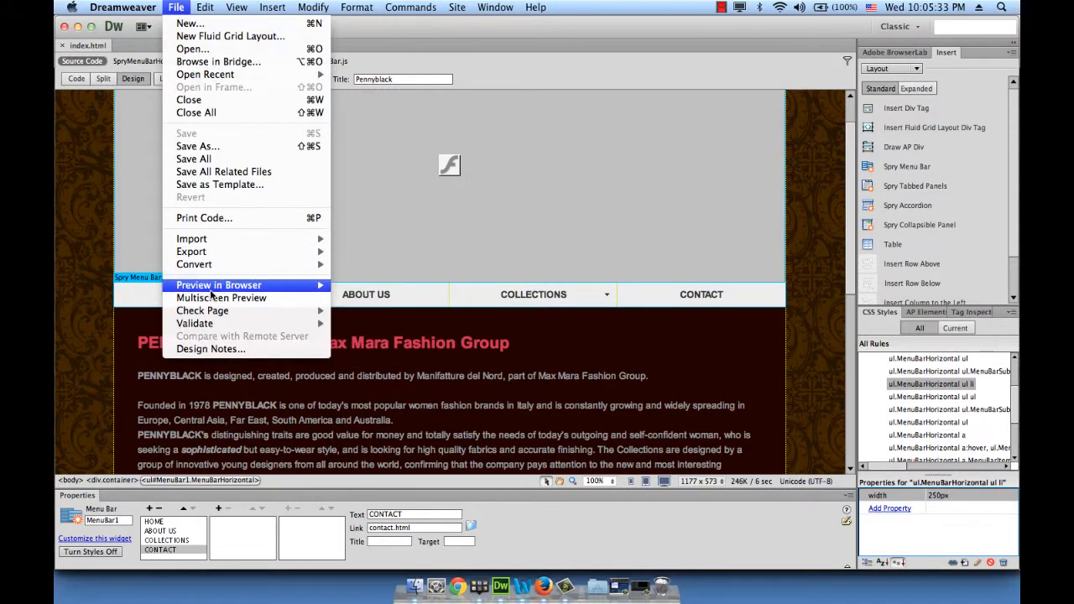
Step: Save the modified files and preview the page in Firefox again to check the submenu's new width
mouse_move(315, 285)
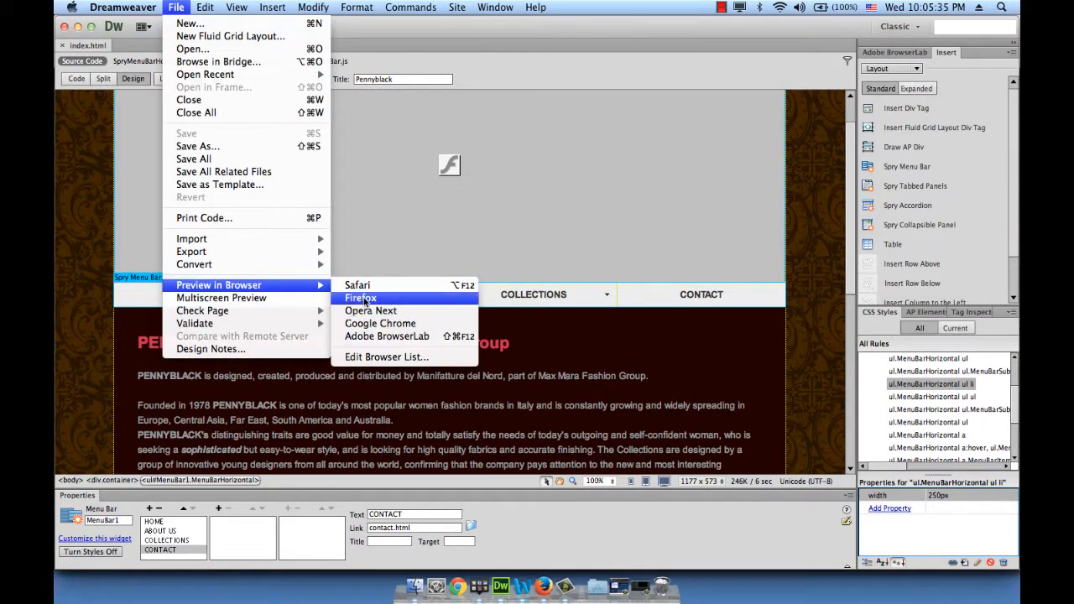
click(358, 298)
click(667, 327)
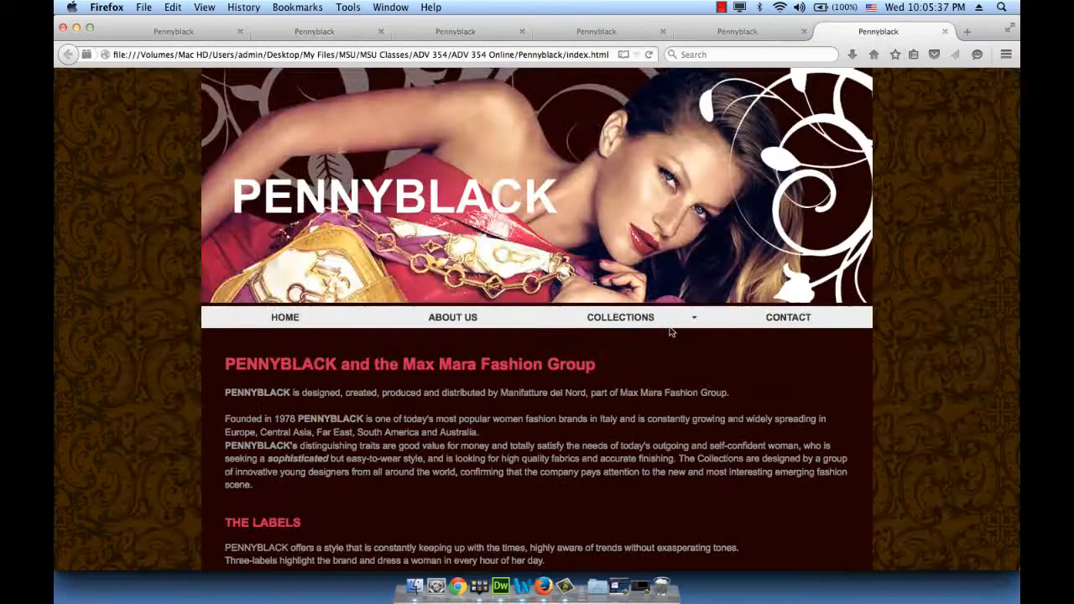
mouse_move(680, 316)
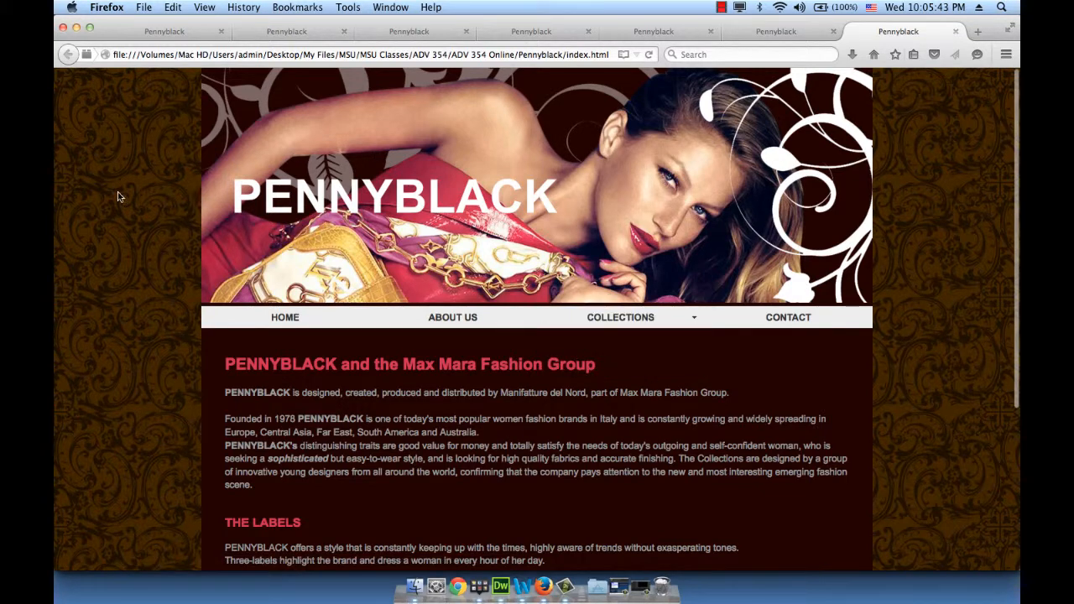
Step: Return to Dreamweaver and set the background-color in the ul.MenuBarHorizontal a rule to #ffffff
key(super+Tab)
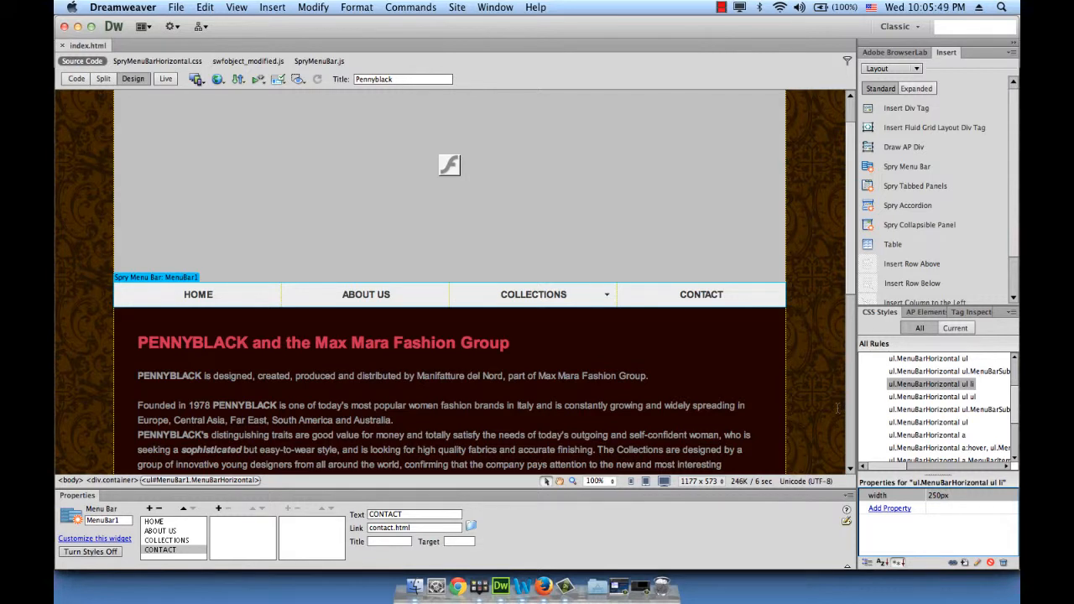
click(909, 436)
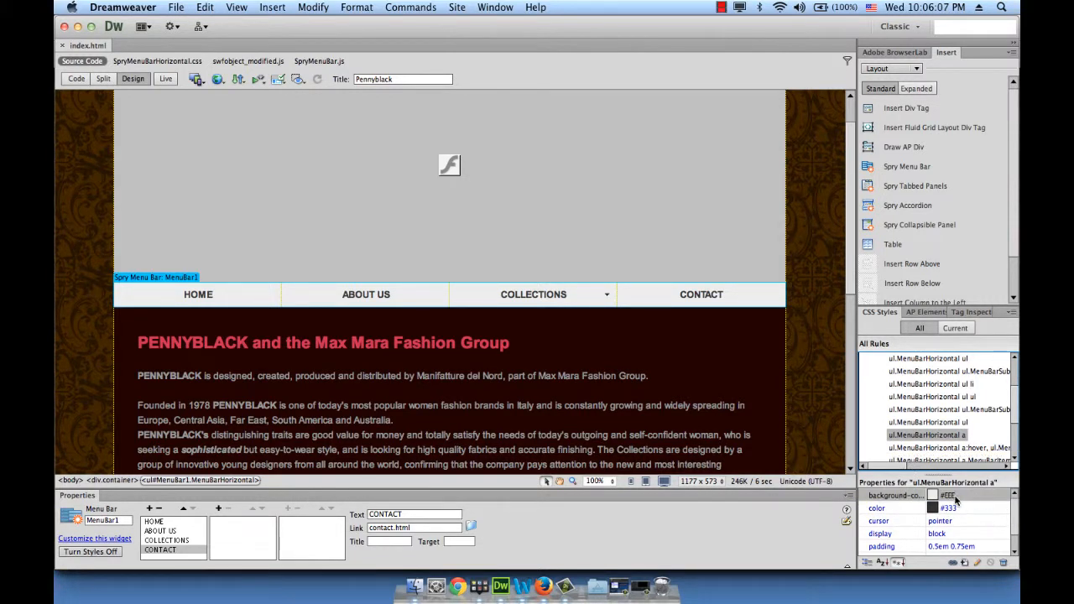
click(966, 494)
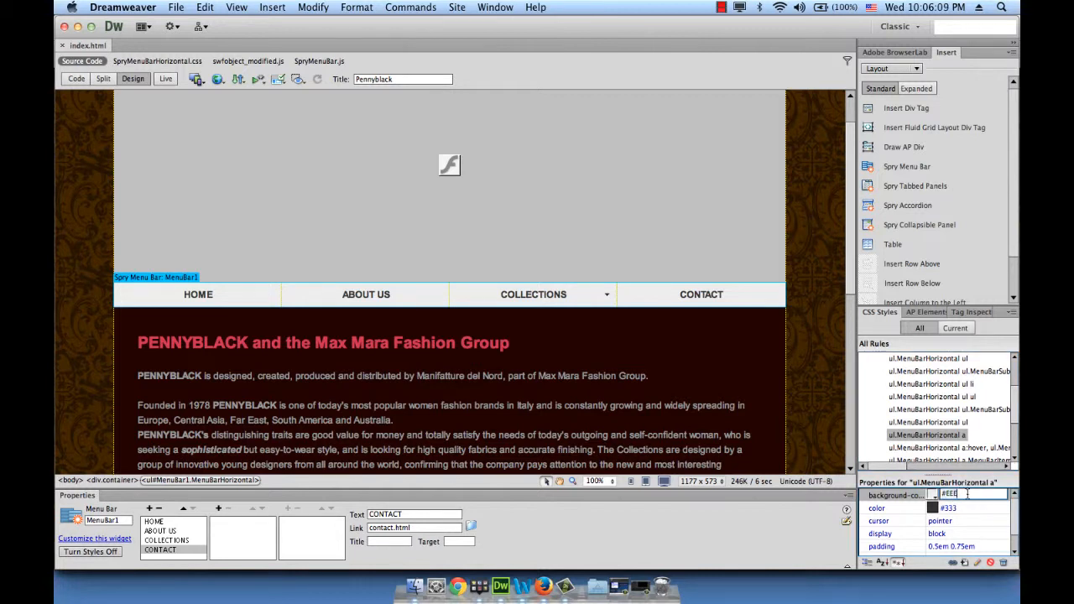
key(BackSpace)
key(BackSpace)
key(BackSpace)
text(ffffff)
key(Return)
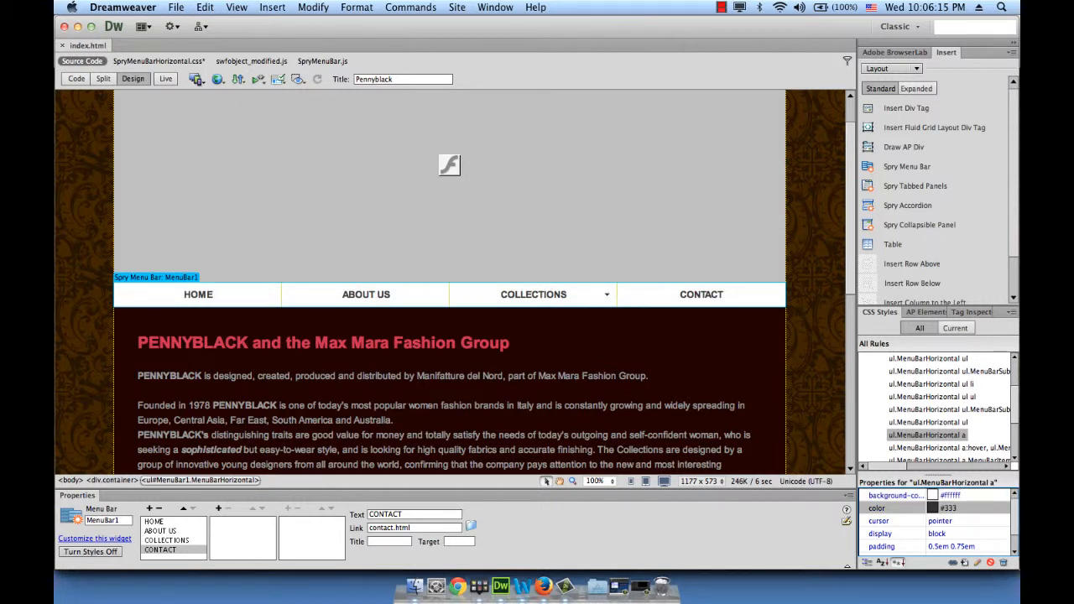
Step: Set the text color in the ul.MenuBarHorizontal a rule to #1e1100
click(956, 510)
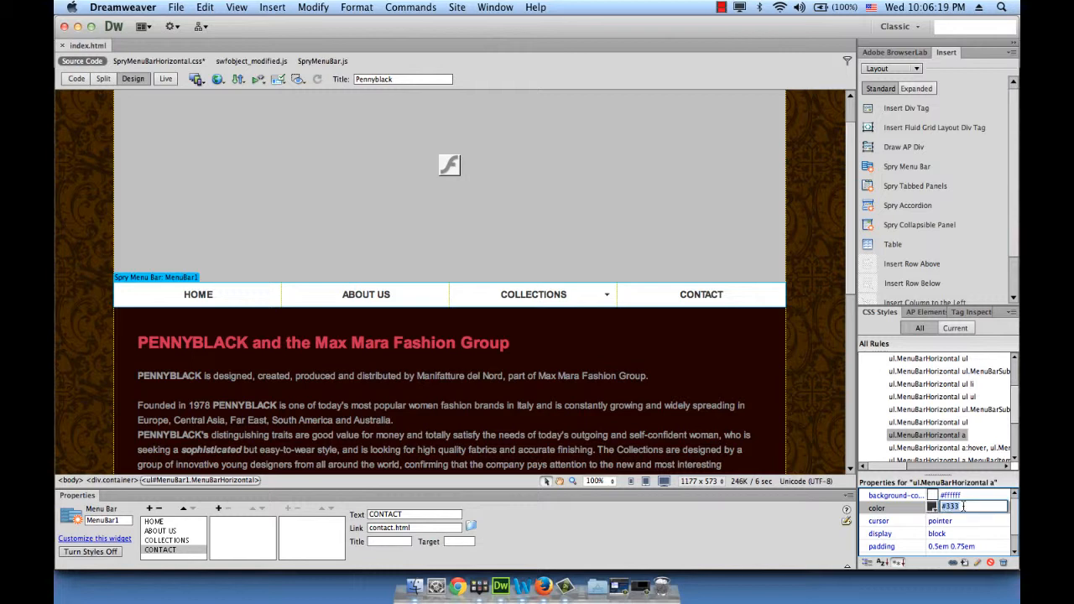
key(Right)
key(BackSpace)
key(BackSpace)
key(BackSpace)
text(1e1100)
key(Tab)
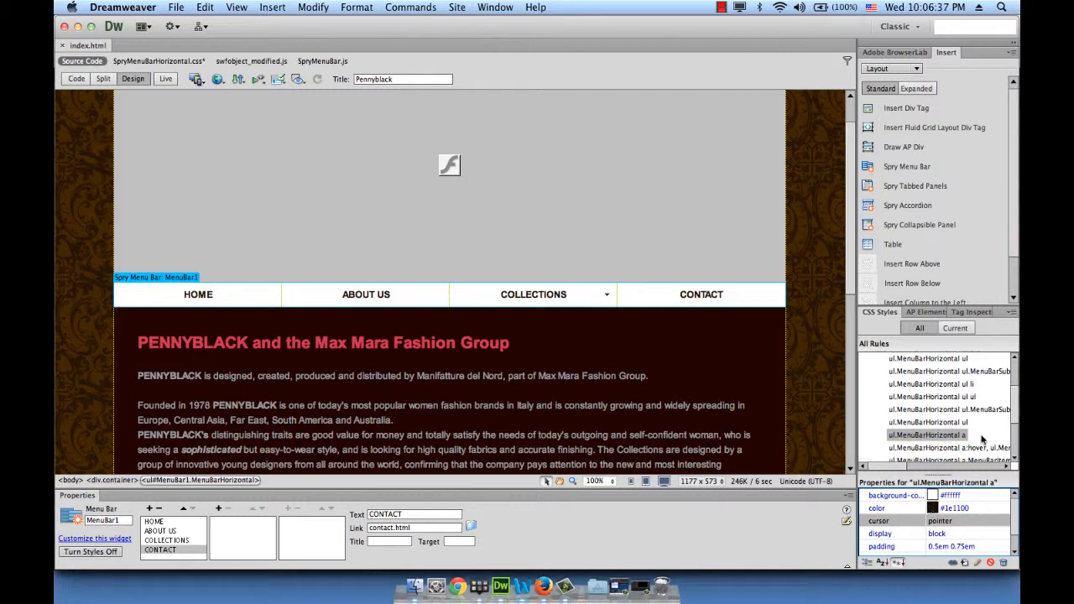
Step: In the ul.MenuBarHorizontal a:hover rule, set the background-color to #cf2d54
scroll(1015, 406, down, 1)
scroll(1015, 406, down, 3)
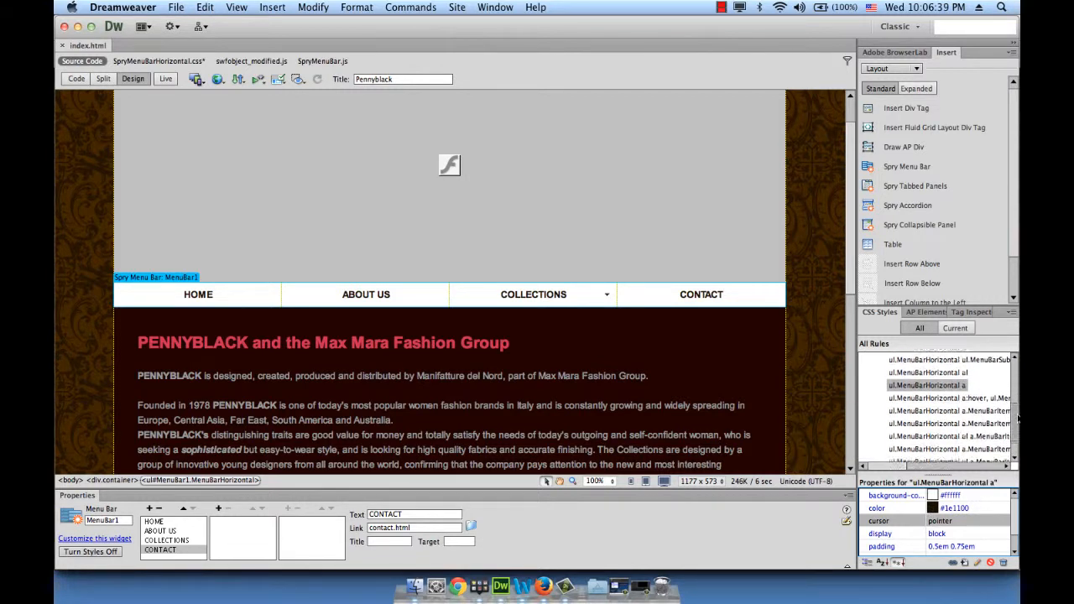
click(958, 397)
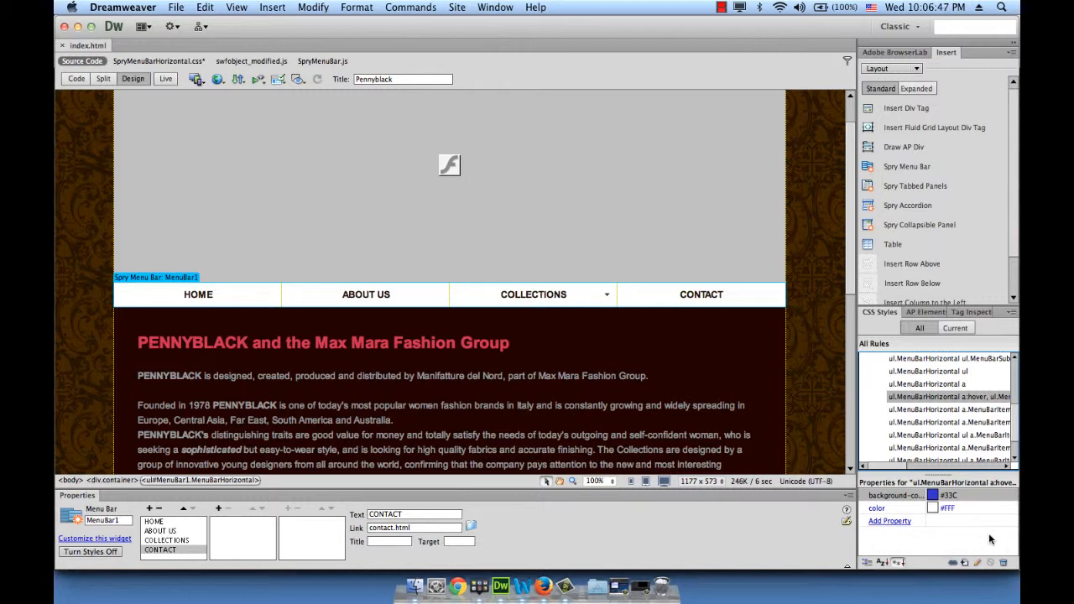
click(952, 499)
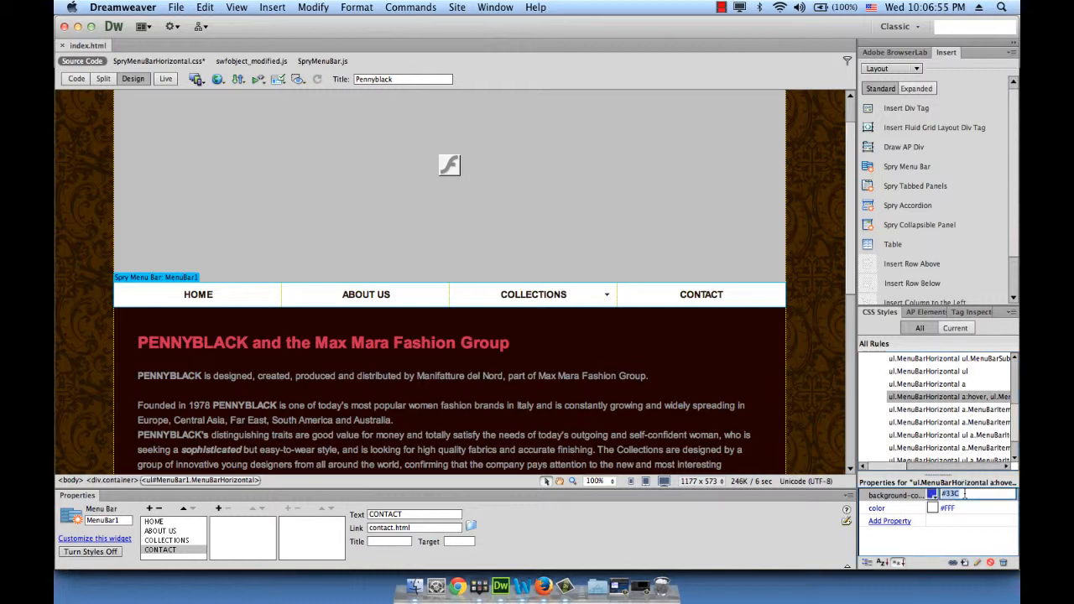
text(#cf2d54)
key(Return)
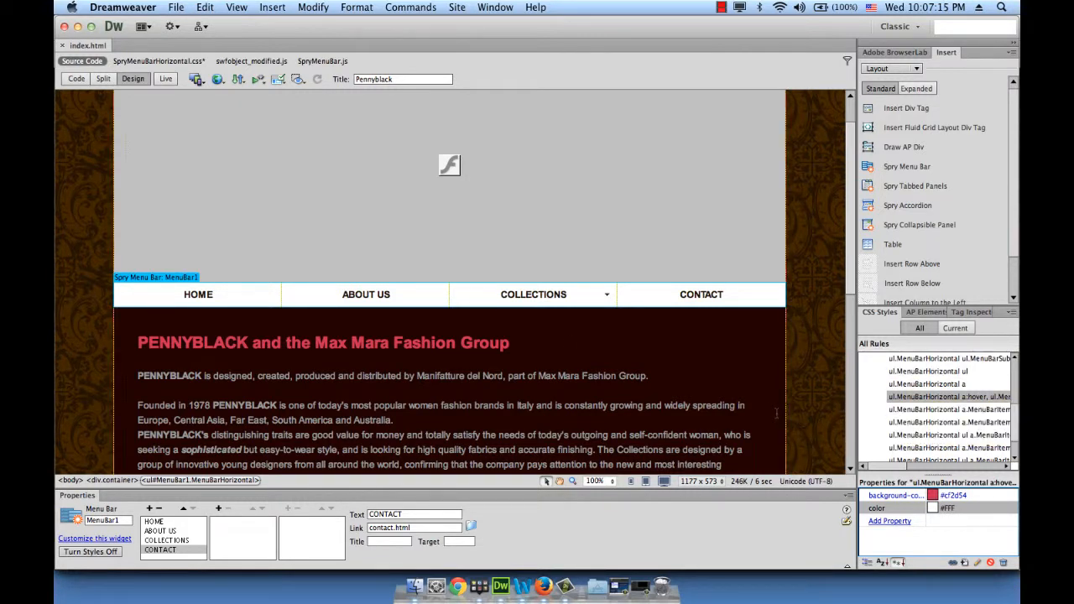
Step: Set the background-color to #cf2d54 in the ul.MenuBarHorizontal a.MenuBarItem rule directly below the a:hover rule
click(904, 409)
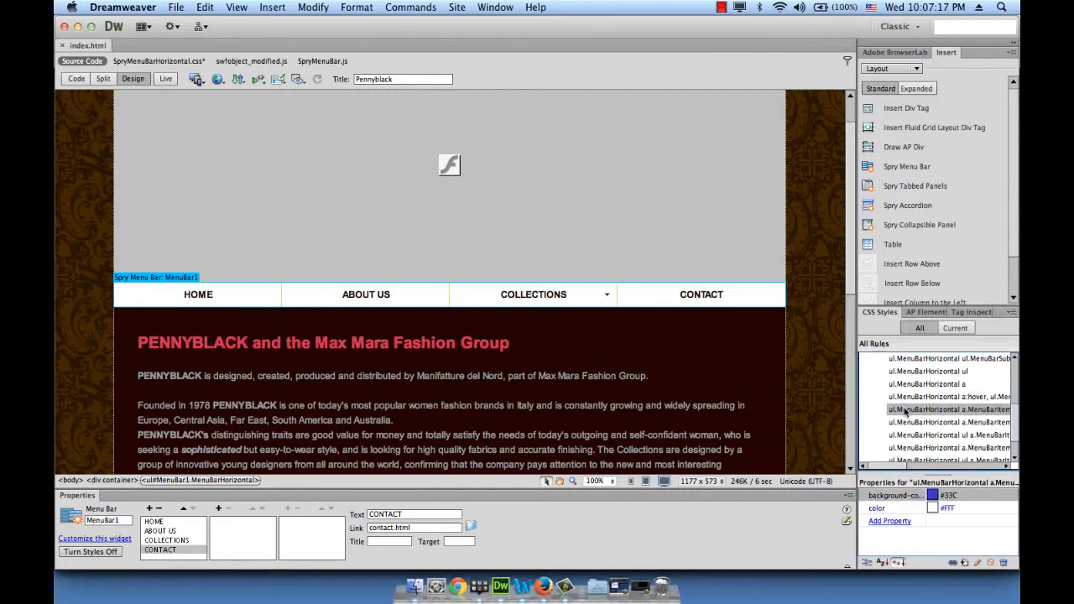
click(946, 496)
text(#)
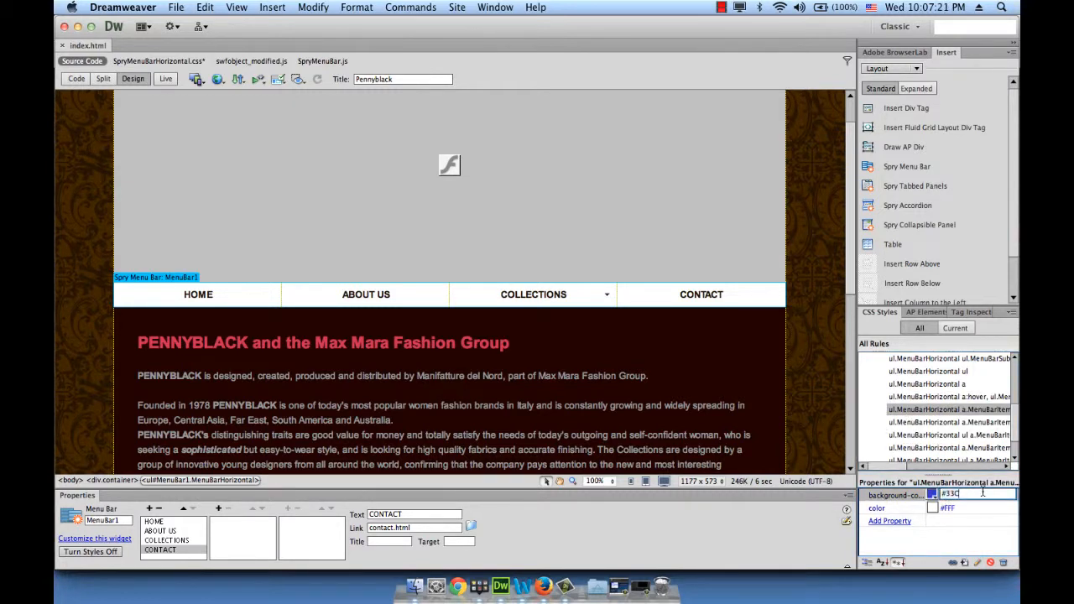
text(cf2d54)
key(Return)
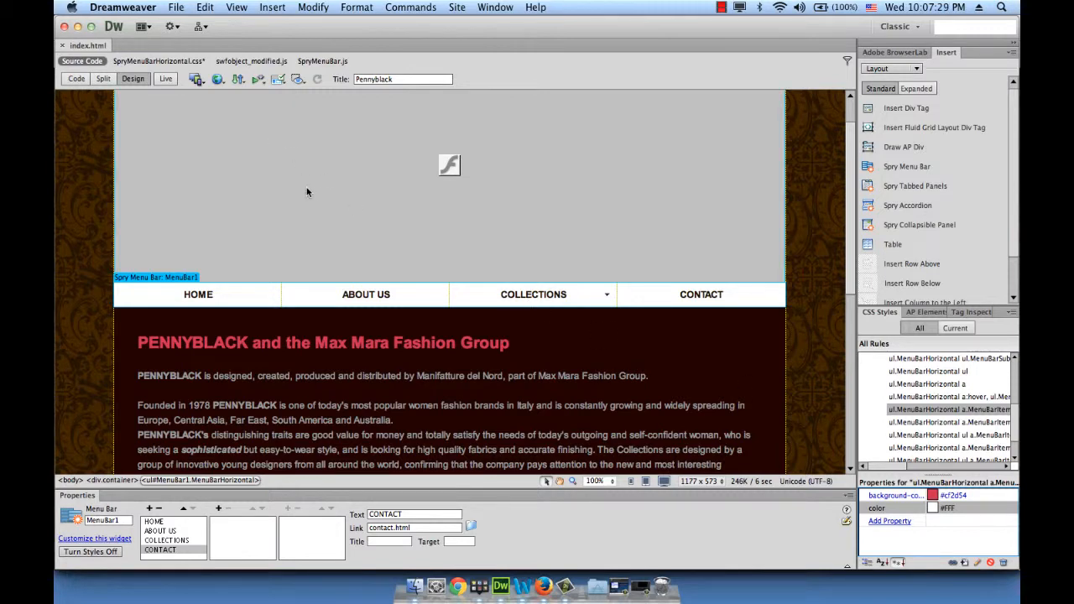
Step: Save the modified files, preview the page in Firefox and check the menu bar's colors, hover effect and COLLECTIONS submenu
click(178, 8)
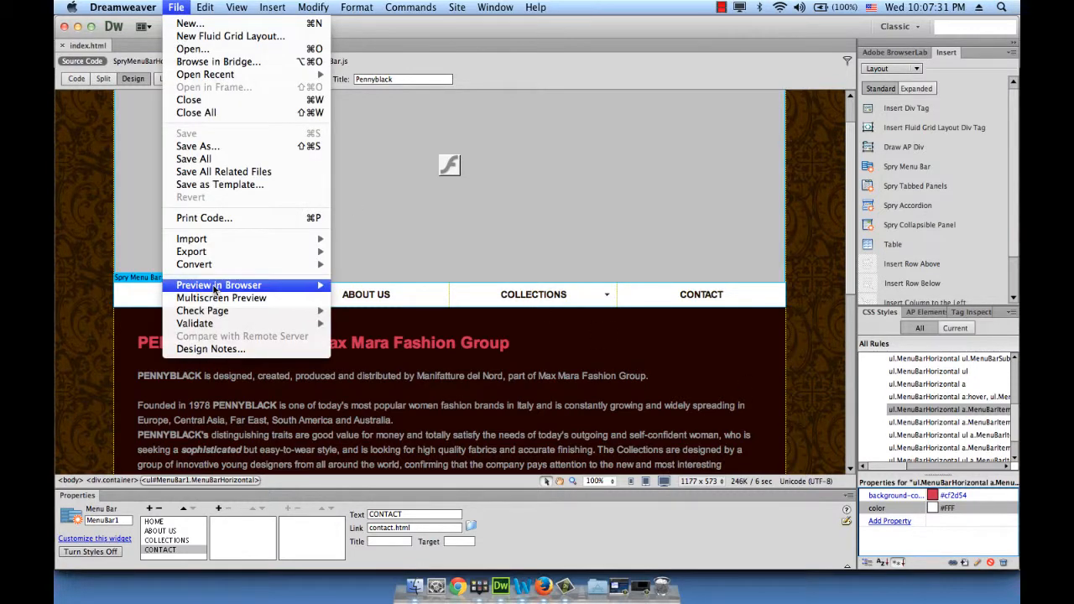
mouse_move(216, 285)
click(355, 301)
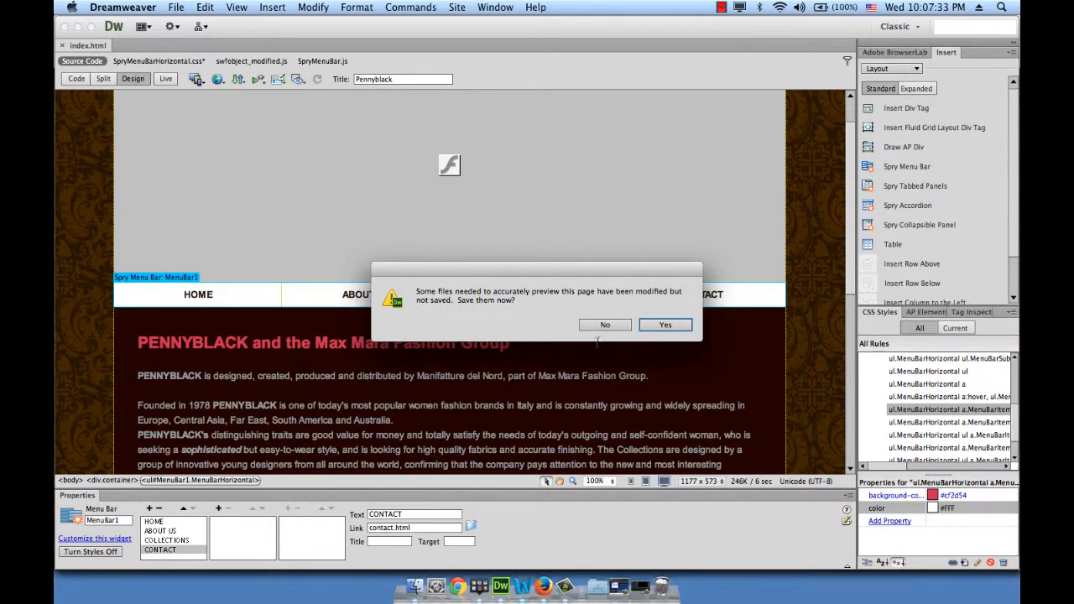
click(665, 325)
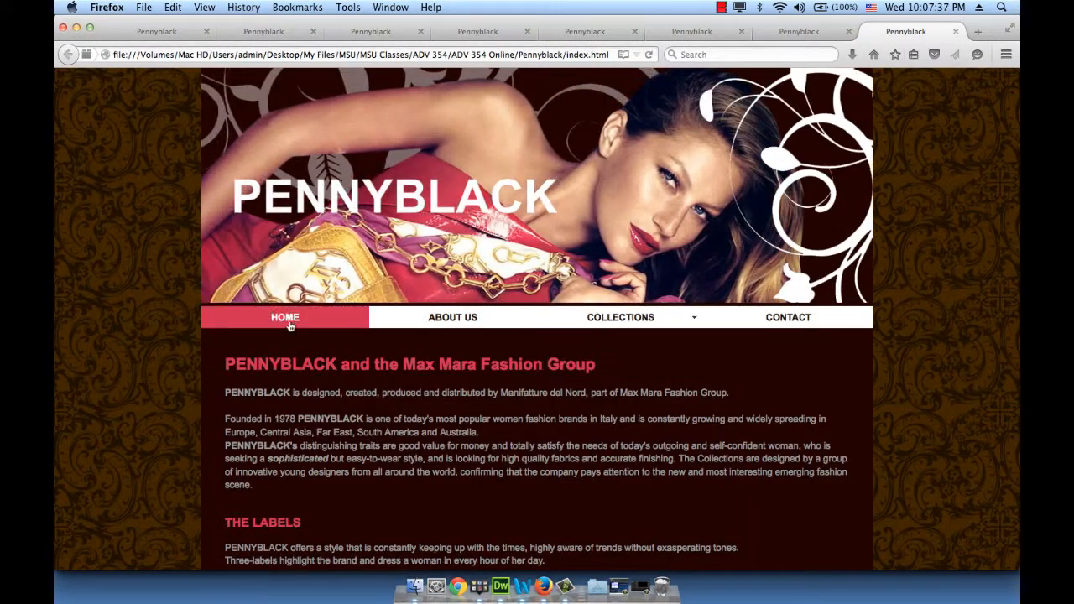
mouse_move(606, 326)
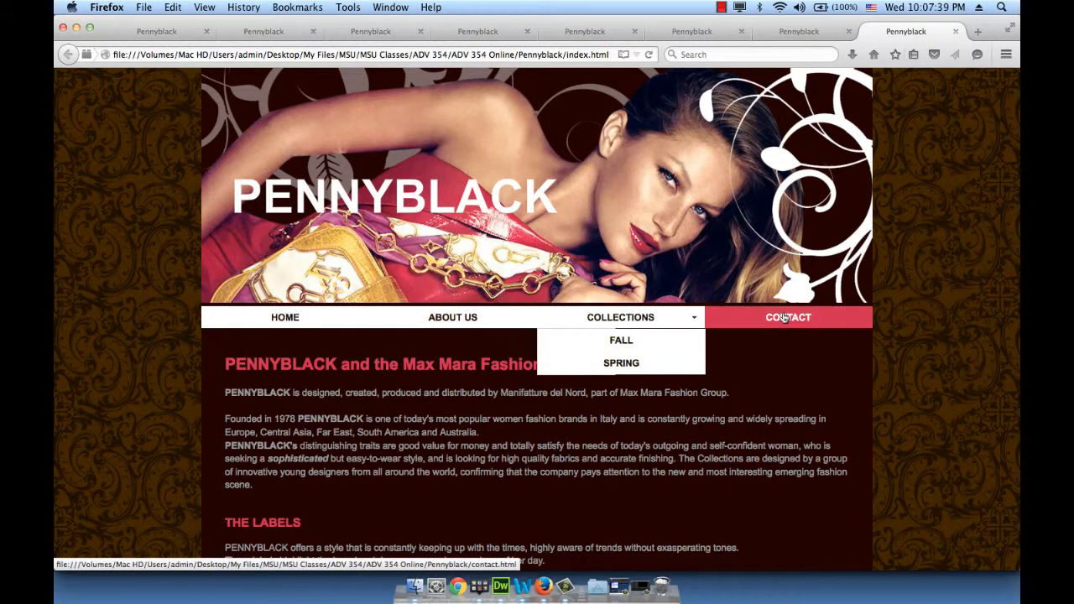